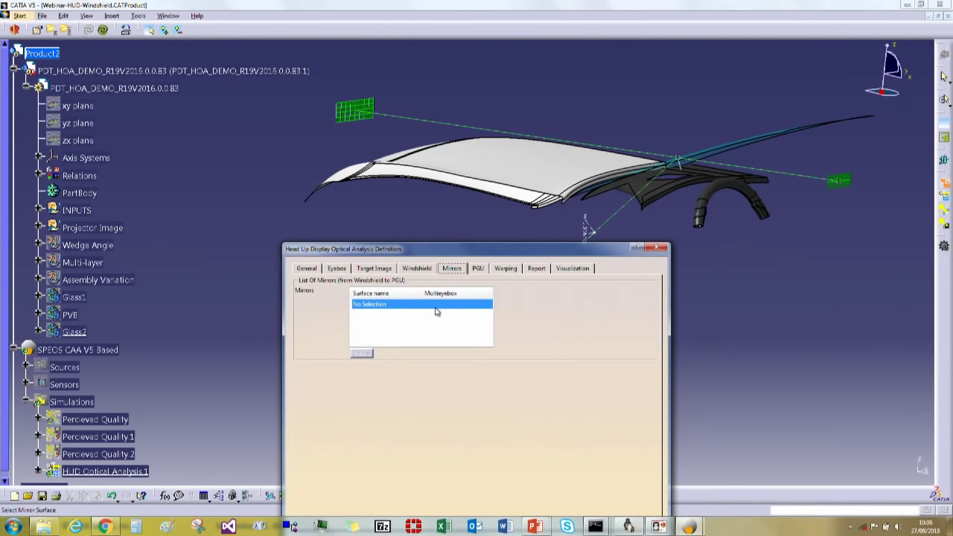
Step: Define the PGU axis system with its center at the Line.7 vertex, Rotate.5's Y axis as horizontal direction and its Z axis as vertical direction
click(480, 269)
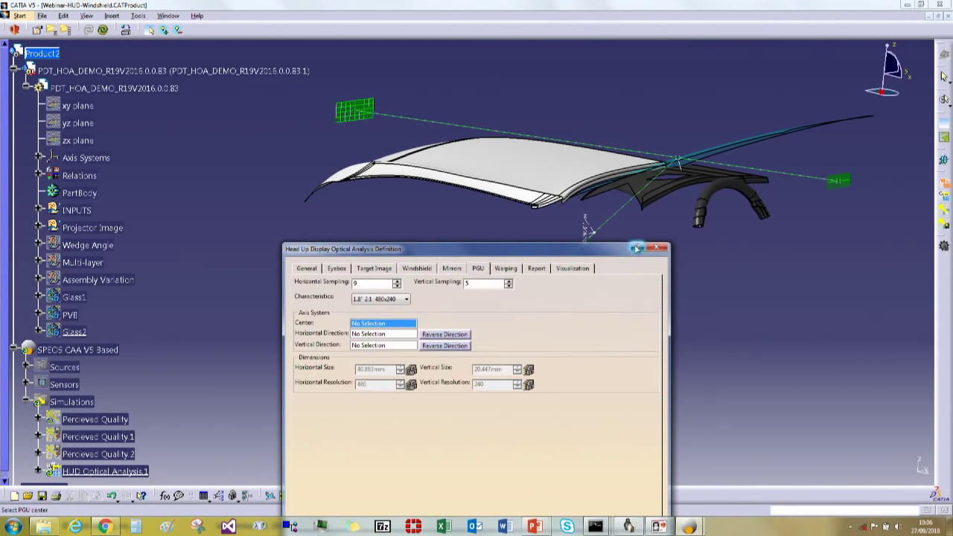
drag(588, 251, 543, 281)
click(585, 236)
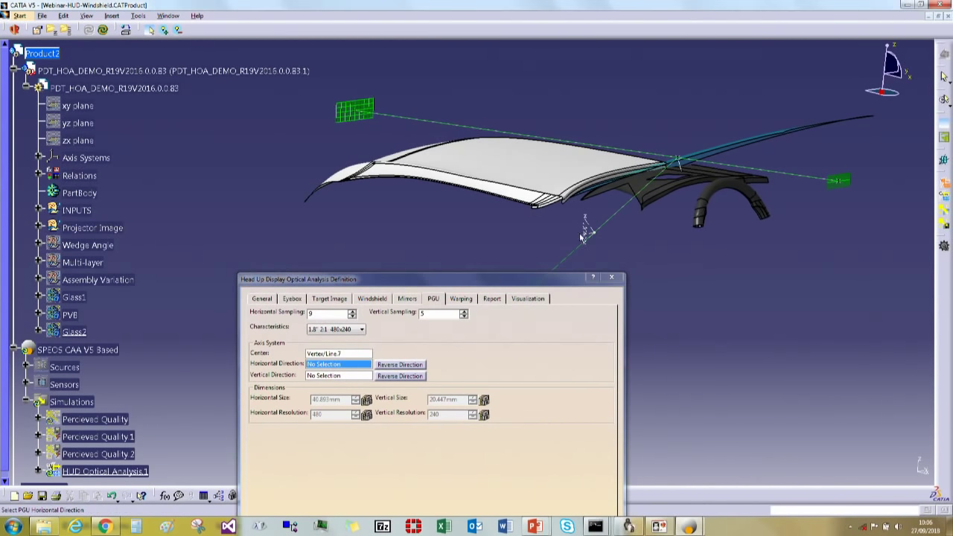
scroll(488, 261, up, 5)
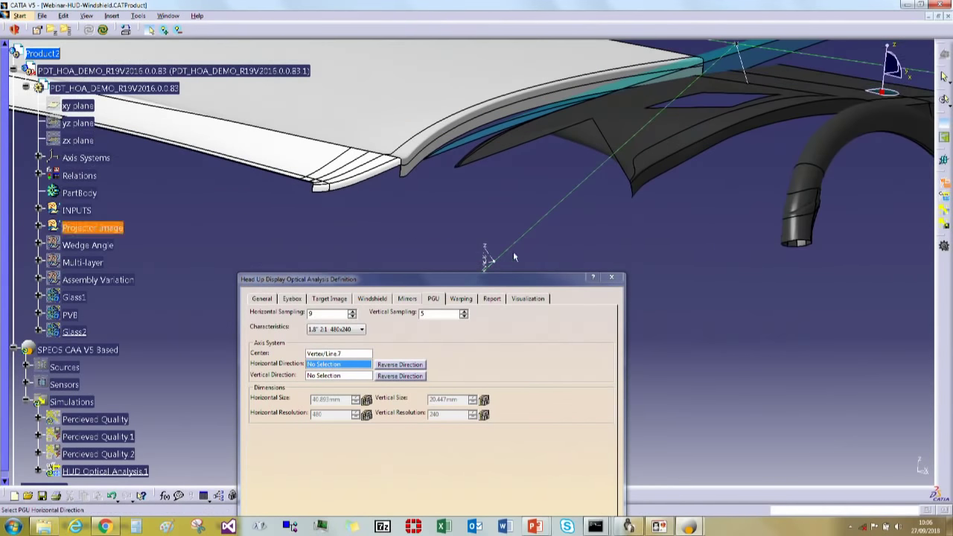
click(491, 262)
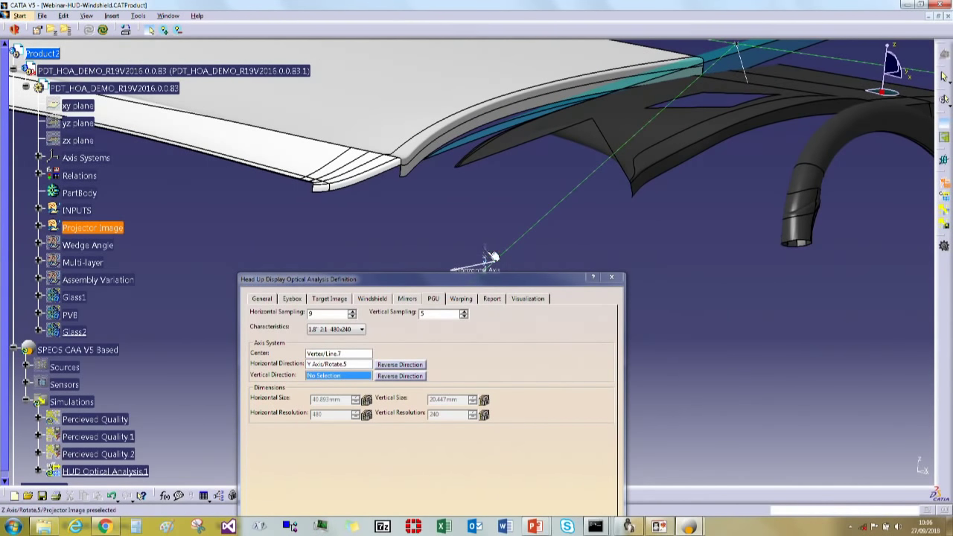
click(487, 253)
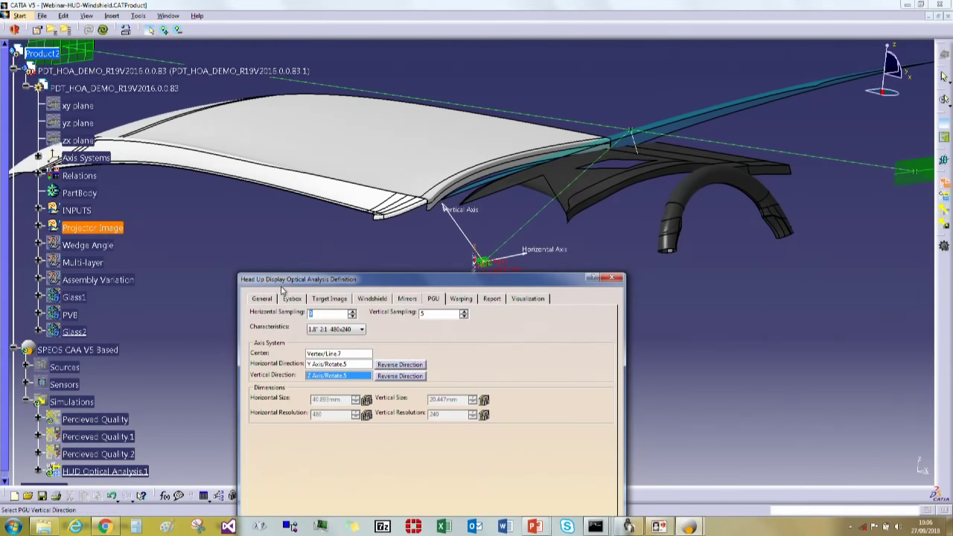
Step: Set the PGU sampling to 3 by 3 with User Defined characteristics, 200 mm horizontal size and 100 mm vertical size
key(Tab)
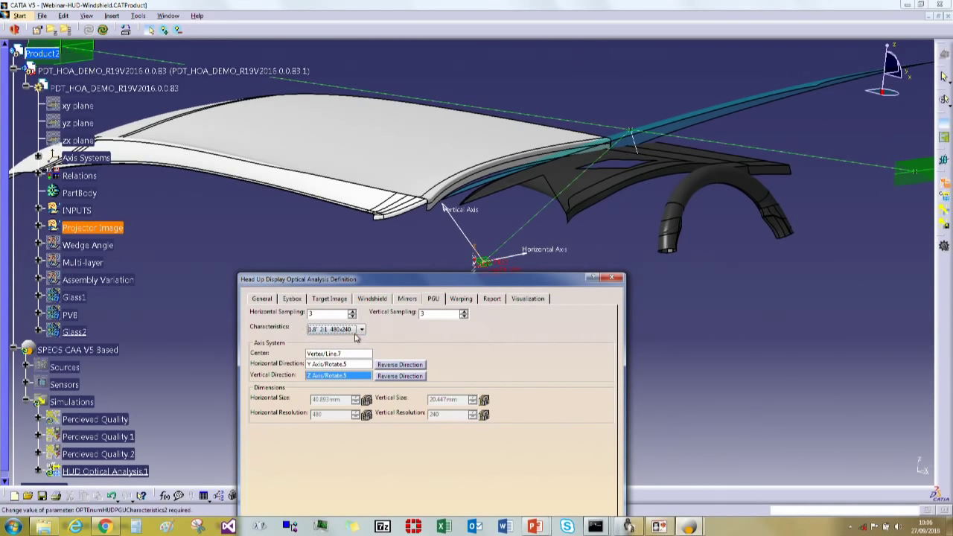
click(361, 328)
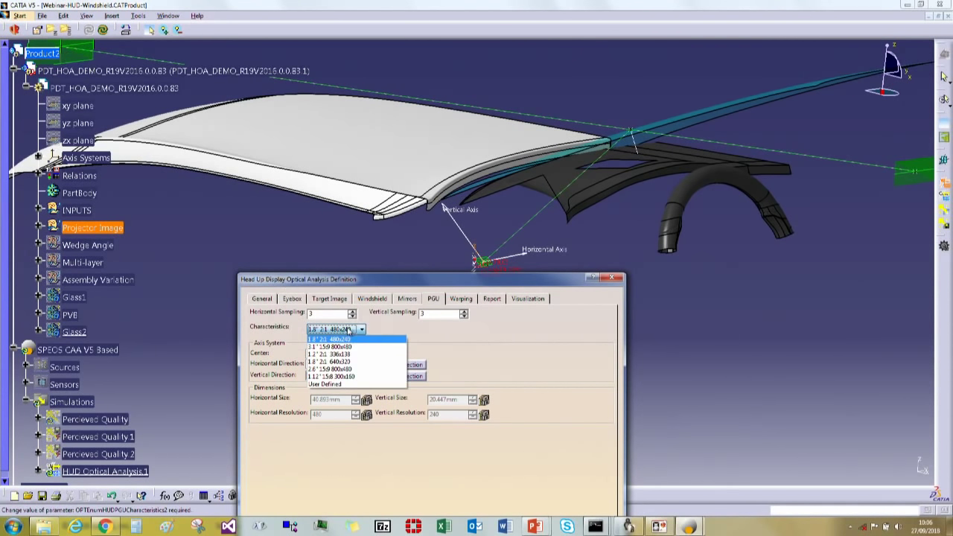
click(325, 384)
text(200)
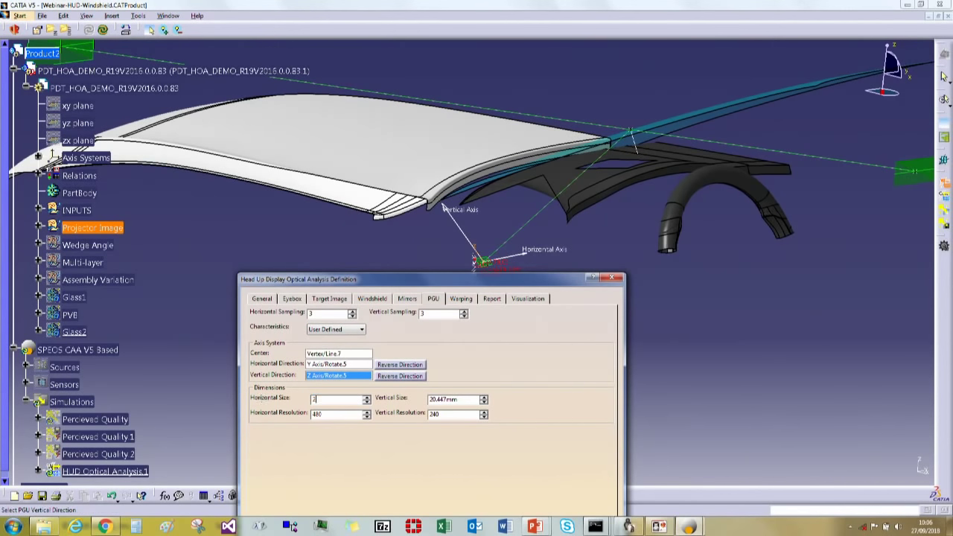
key(Tab)
text(100)
key(Tab)
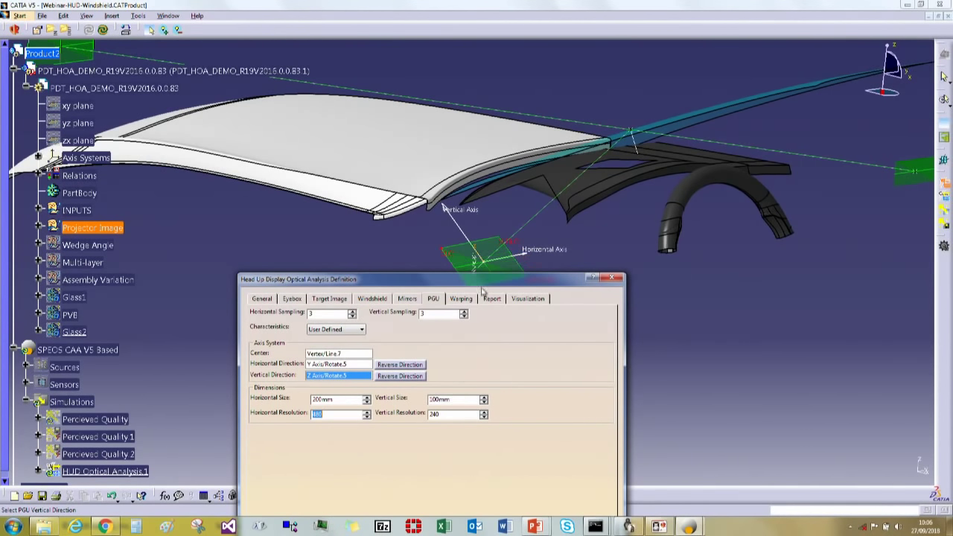
drag(460, 280, 459, 332)
middle_drag(447, 246, 414, 235)
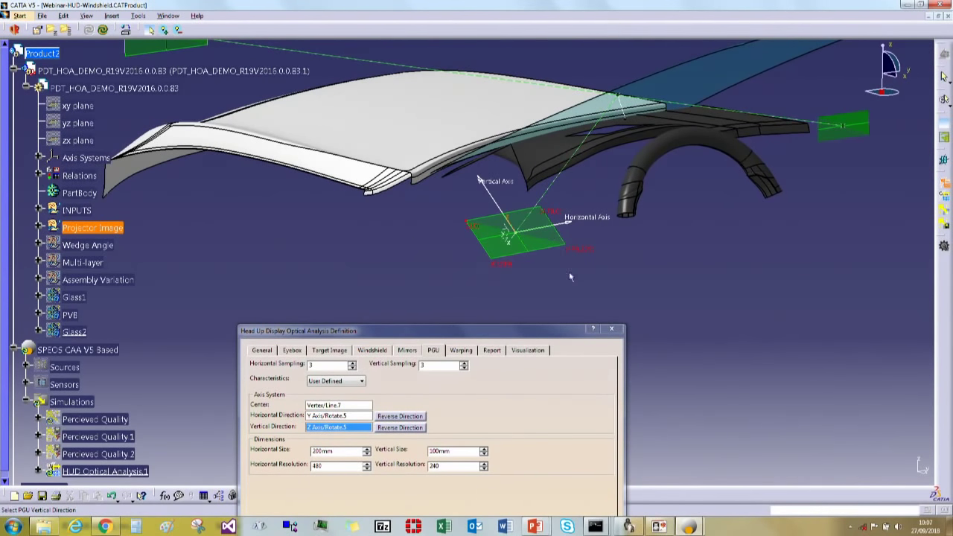
Step: Add the Projector Image test to the report's tests to run and confirm the head-up display optical analysis definition
drag(495, 335, 481, 221)
click(478, 236)
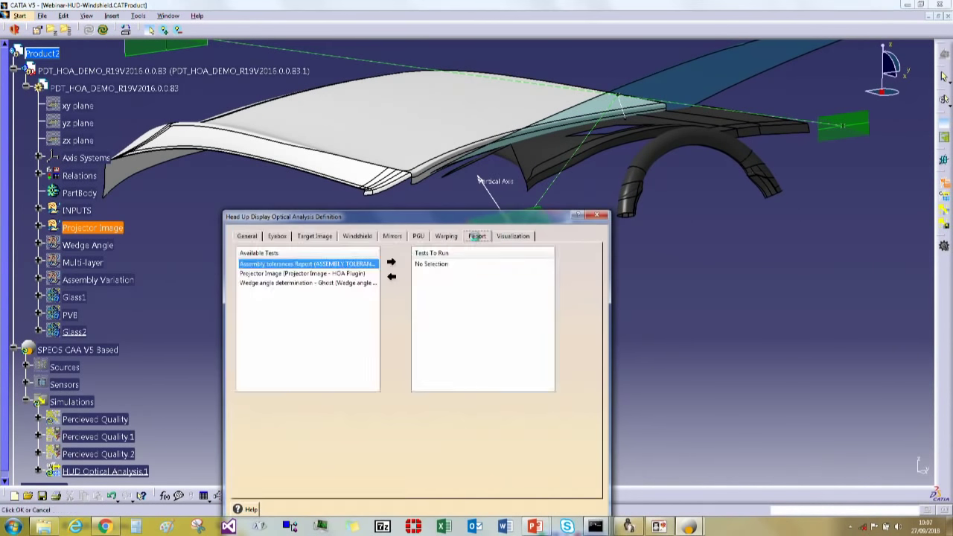
click(253, 274)
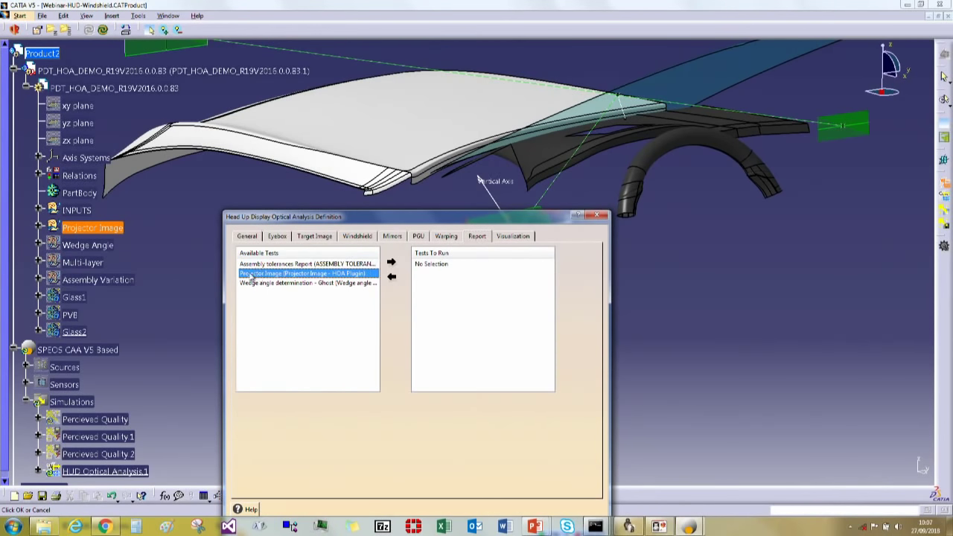
click(389, 263)
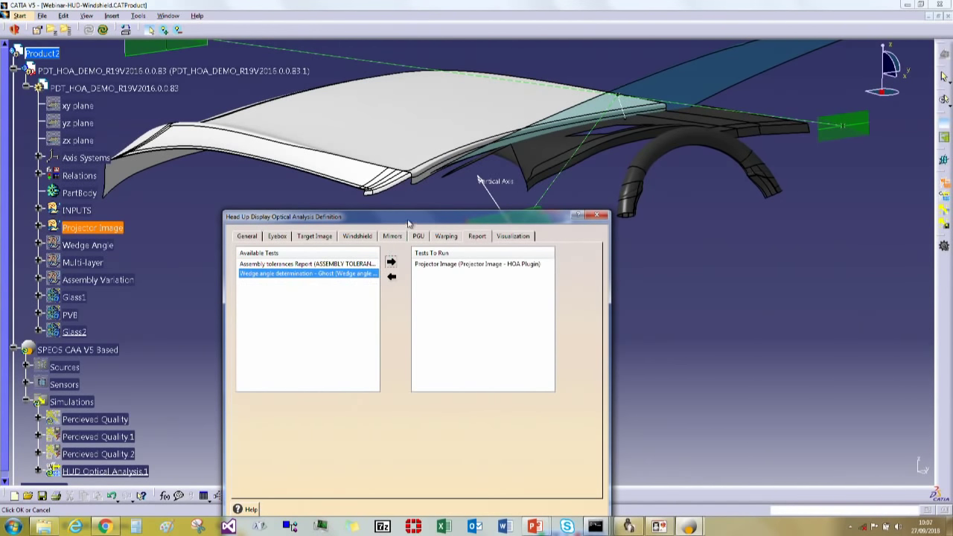
click(579, 454)
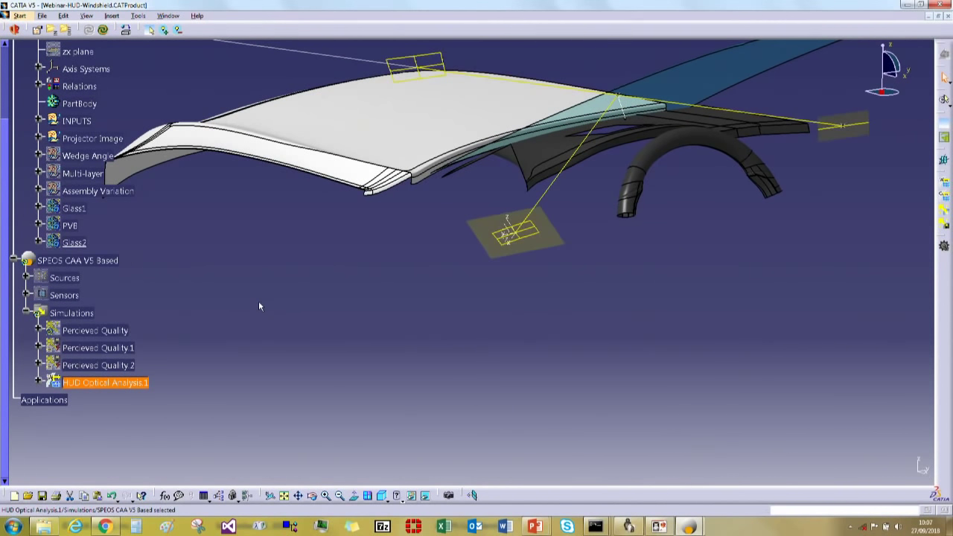
Step: Expand the HUD Optical Analysis.1 results and examine the VIDistanceFromTI and FC values against the projected image in the model
click(39, 382)
scroll(40, 384, down, 2)
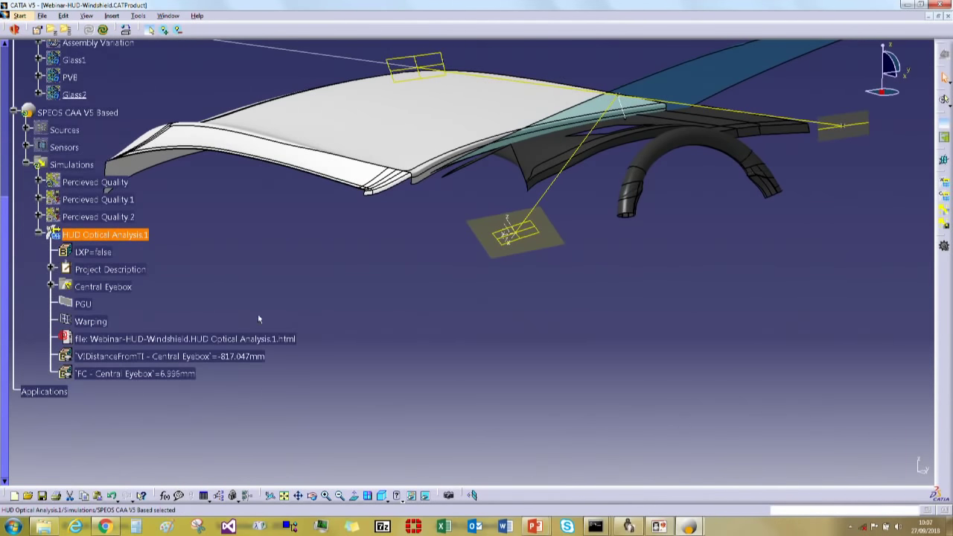
click(157, 357)
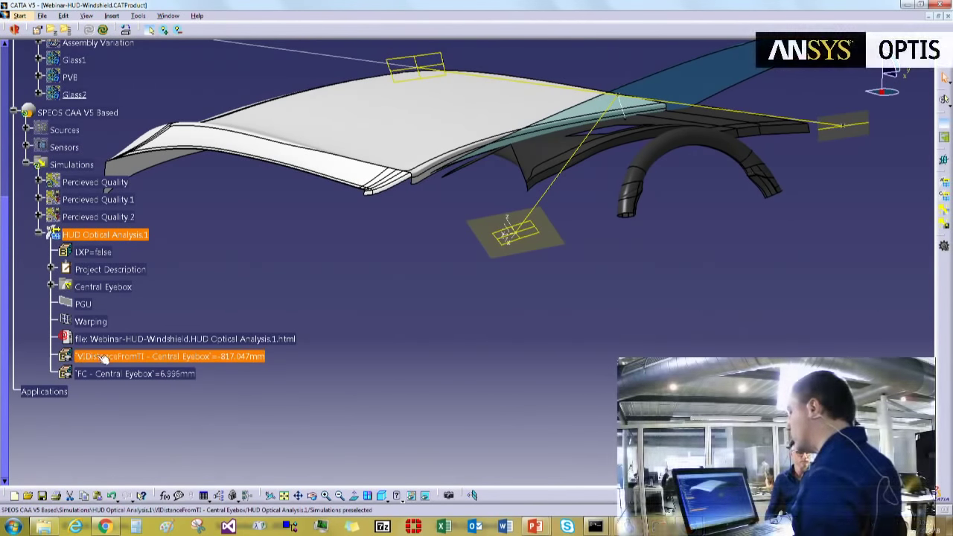
click(102, 287)
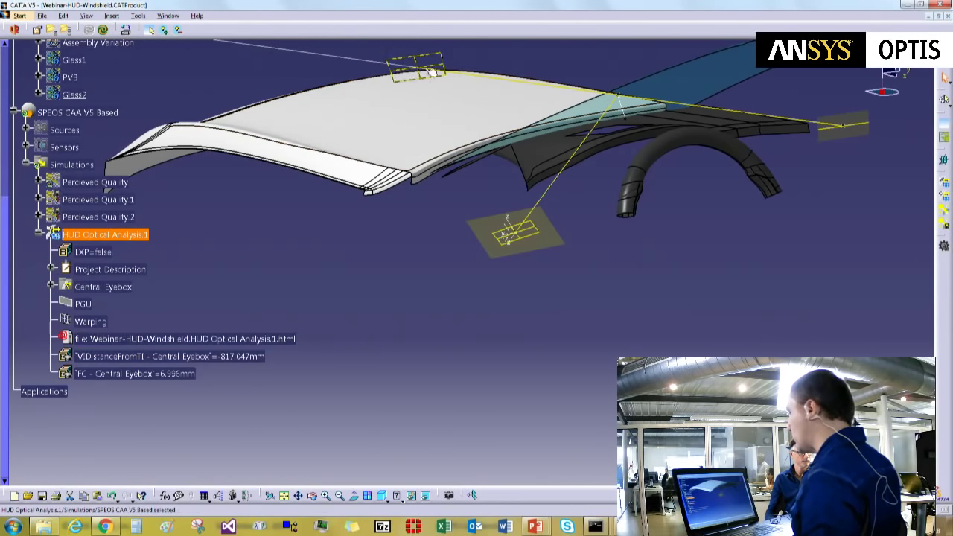
scroll(468, 257, down, 3)
click(311, 126)
click(111, 374)
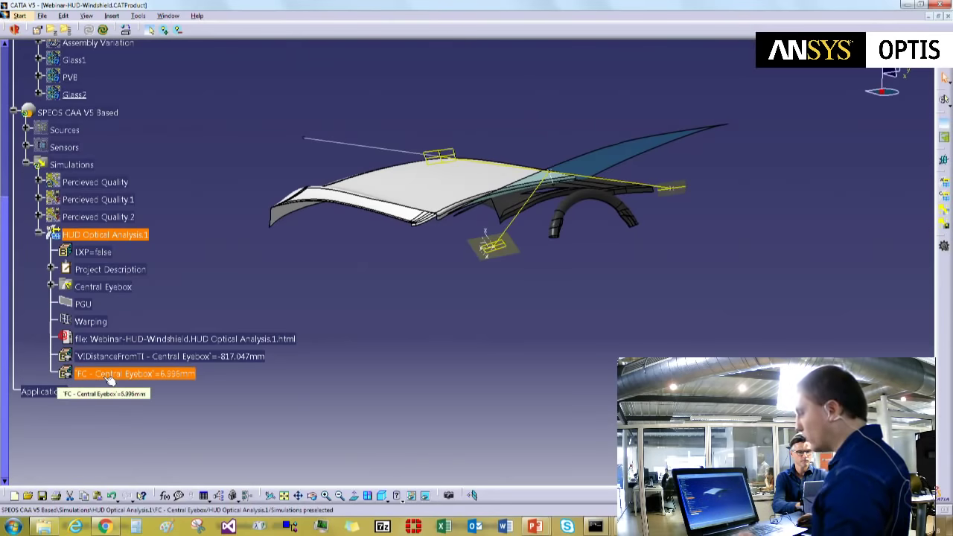
click(245, 212)
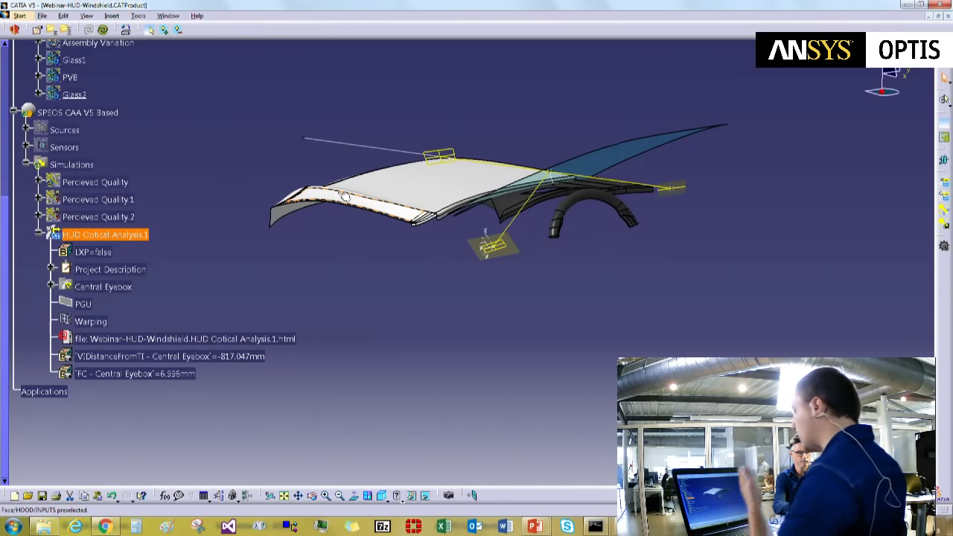
click(477, 251)
middle_drag(477, 251, 439, 227)
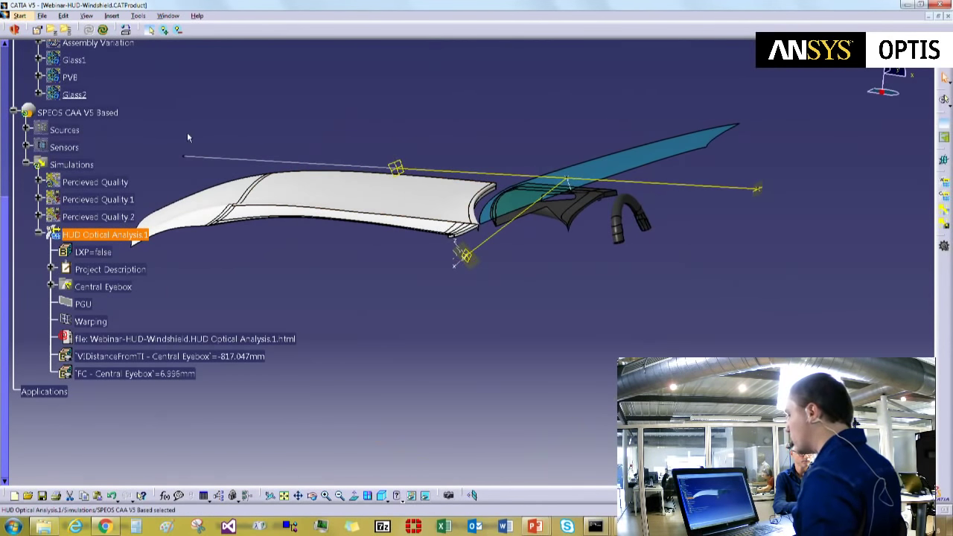
middle_drag(187, 138, 901, 283)
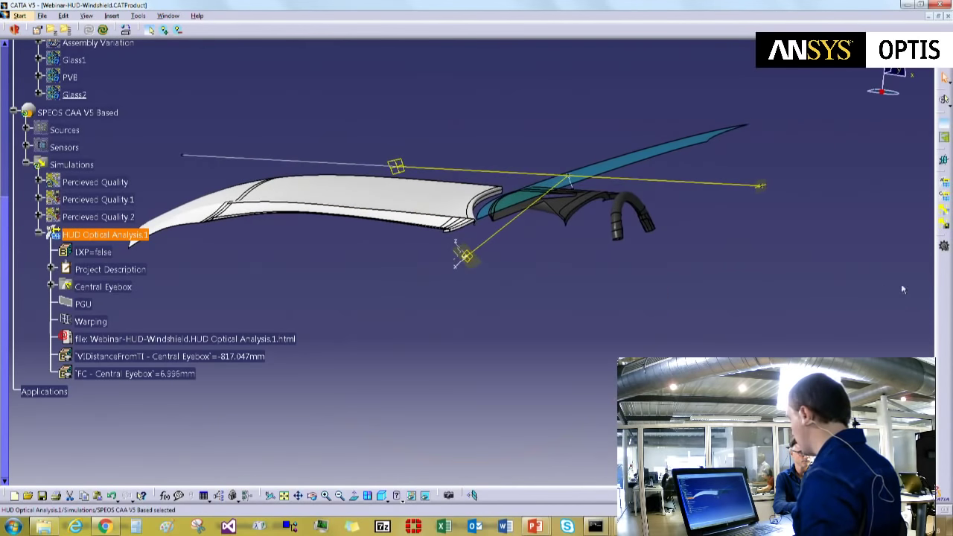
Step: Start the SPEOS Optimizer and add the End parameter of Line.7 in the Projector Image set as an optimization variable
click(944, 248)
drag(575, 212, 504, 319)
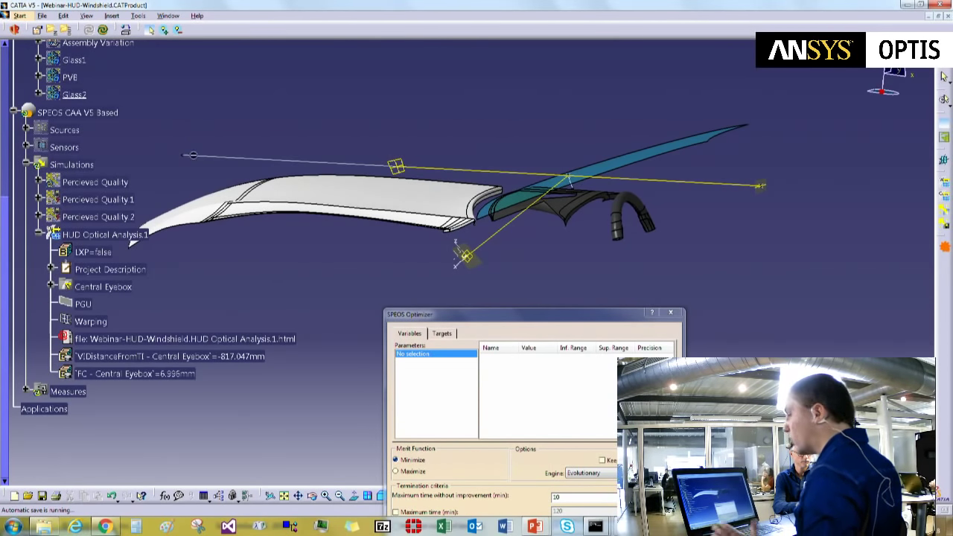
drag(441, 316, 453, 267)
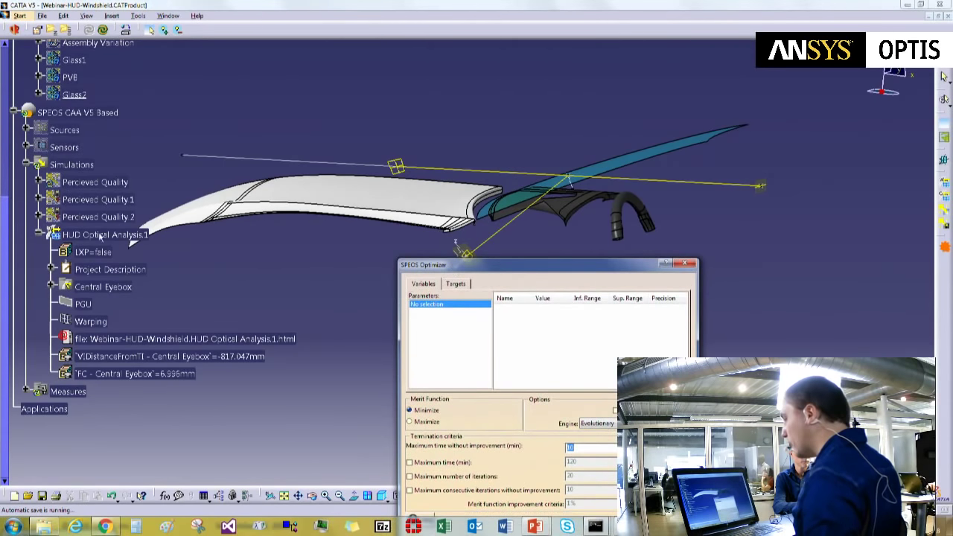
scroll(157, 104, up, 4)
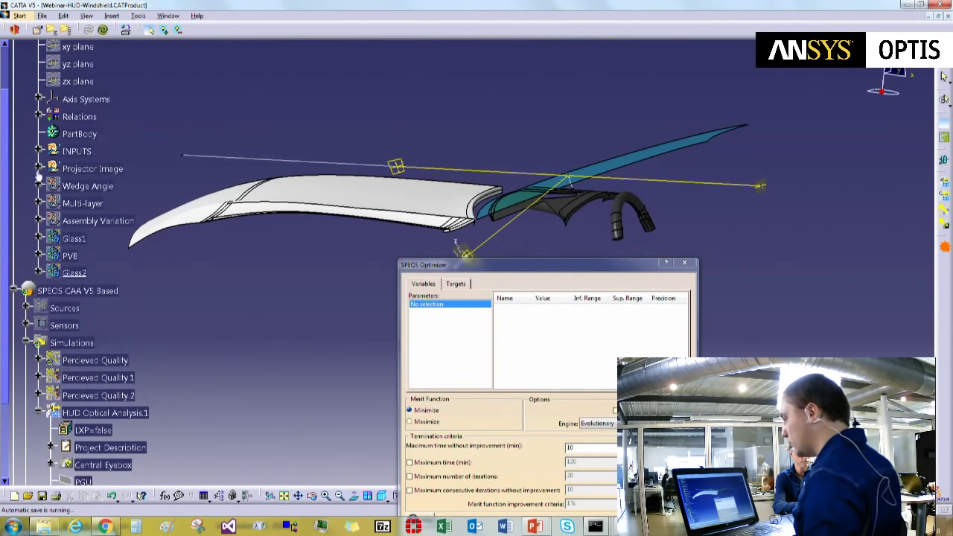
click(39, 169)
click(51, 255)
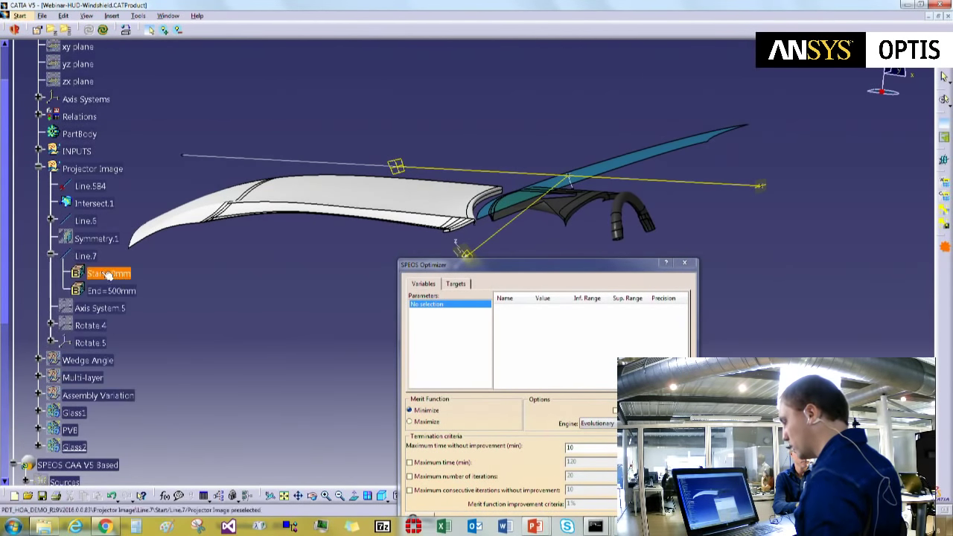
click(110, 290)
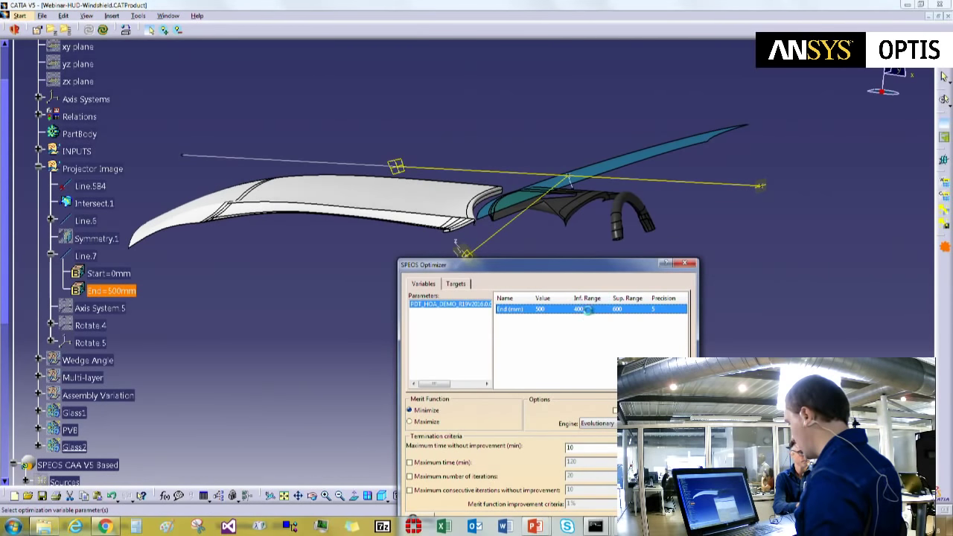
Step: Set the End variable's lower range limit to 0 and its upper range limit to 1000
double_click(588, 310)
text(0)
click(628, 308)
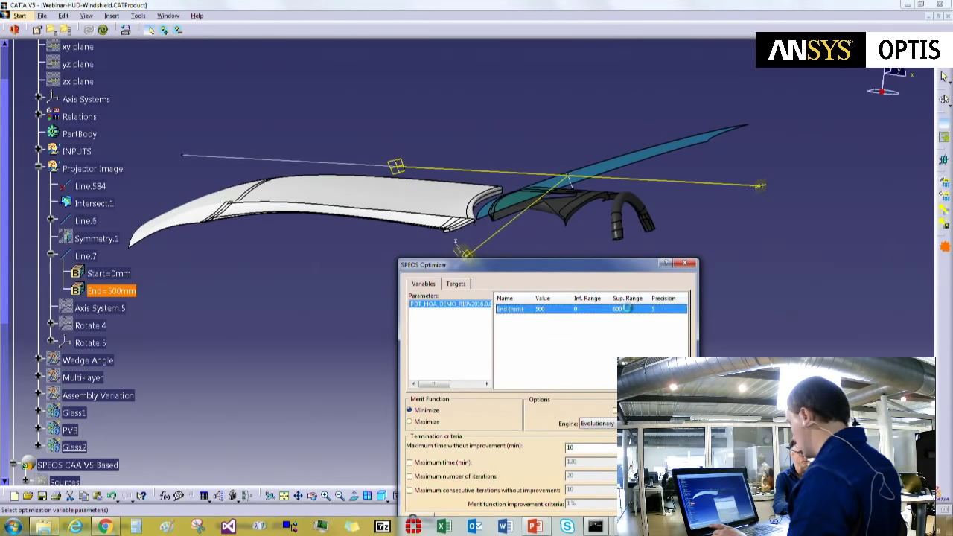
double_click(628, 308)
text(10)
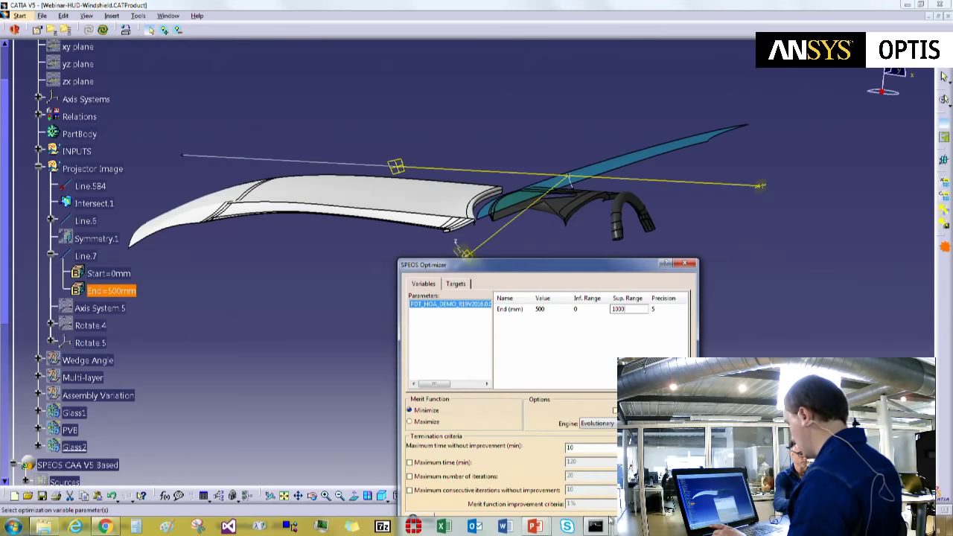
key(Return)
drag(590, 259, 589, 233)
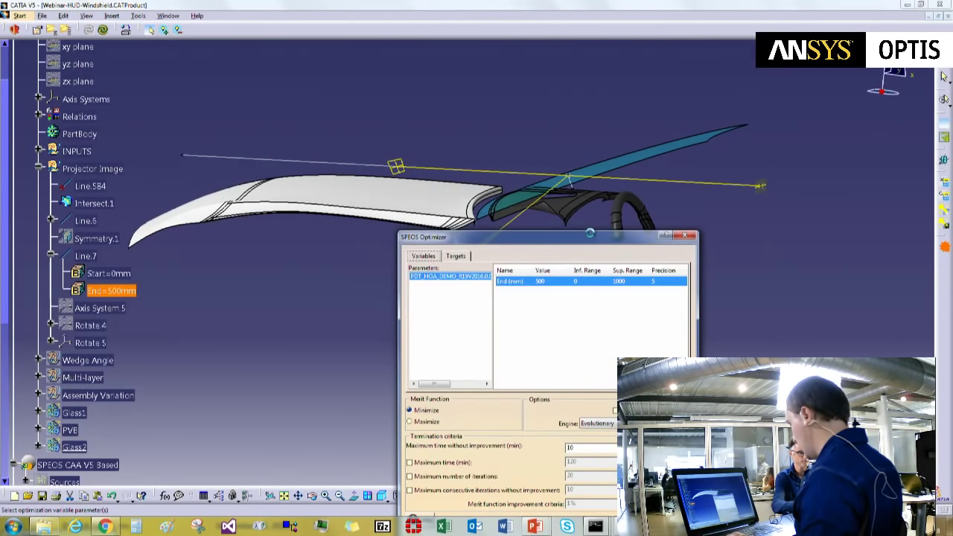
Step: Add the VIDistanceFromTI - Central Eyebox result as an optimization target with a target value of 0
click(455, 256)
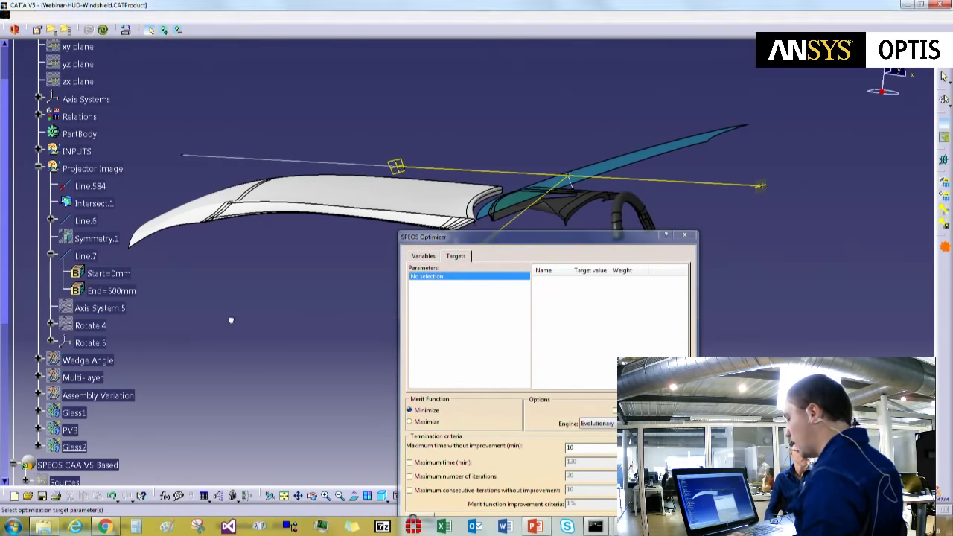
scroll(230, 314, down, 7)
click(169, 352)
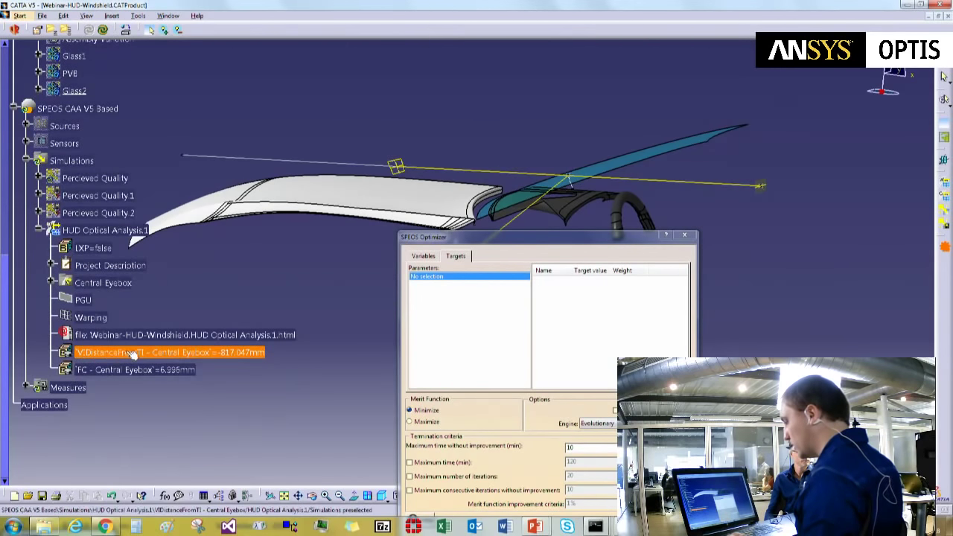
click(588, 281)
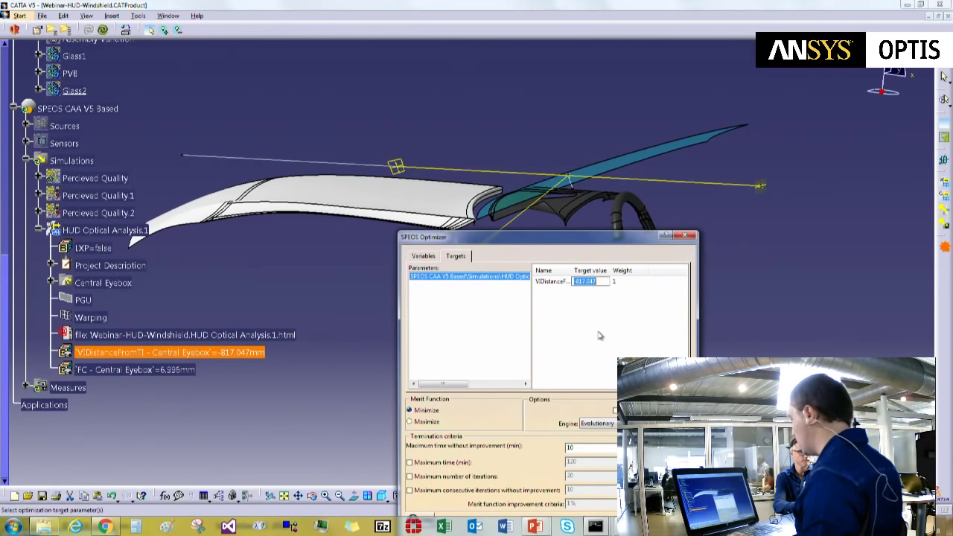
text(0)
key(Return)
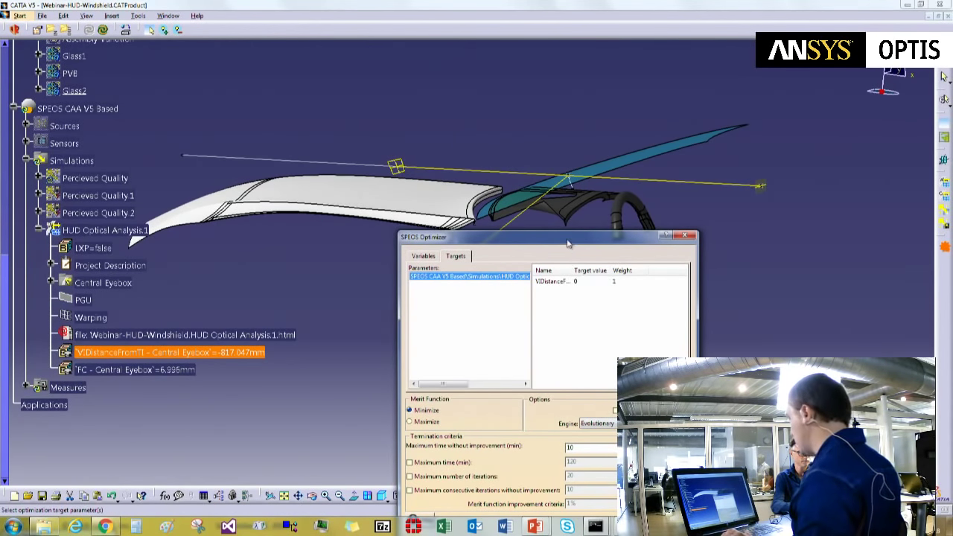
Step: Set the optimization engine to Gradient
drag(569, 238, 585, 171)
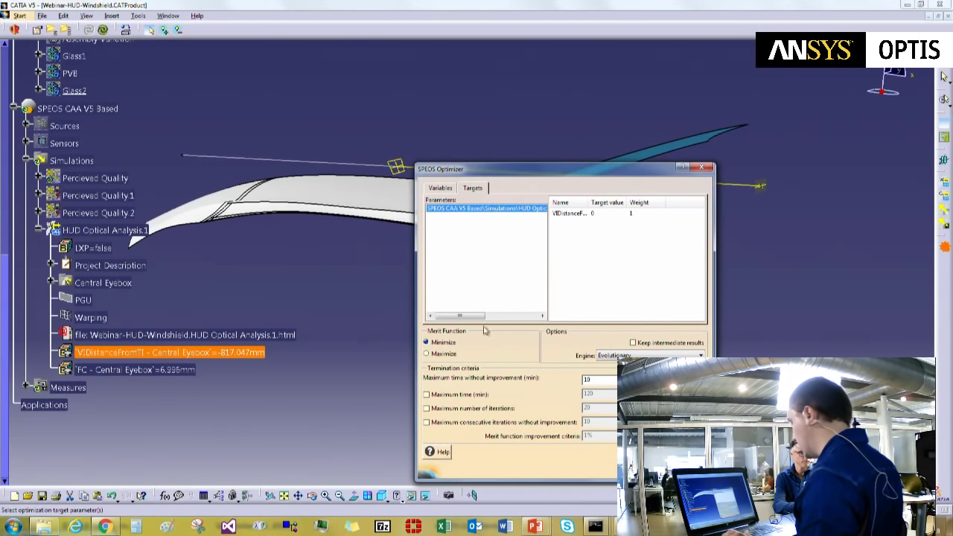
click(648, 355)
click(618, 375)
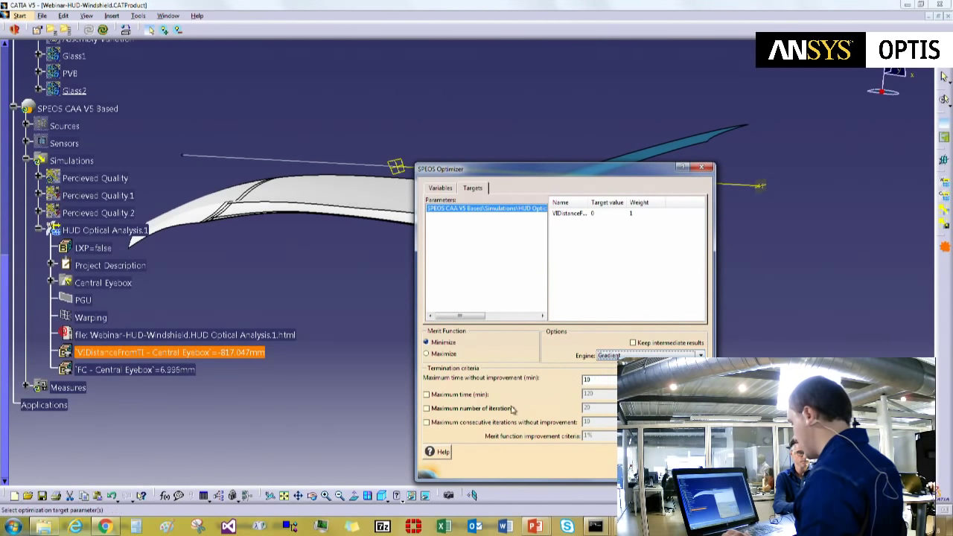
Step: Limit the optimizer to a maximum of 5 consecutive iterations without improvement and accept its definition
click(478, 422)
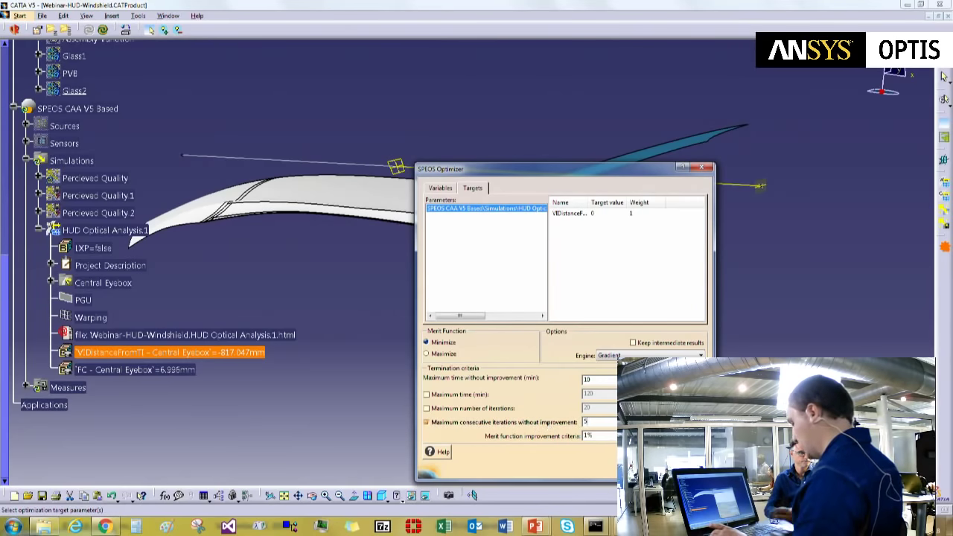
click(640, 452)
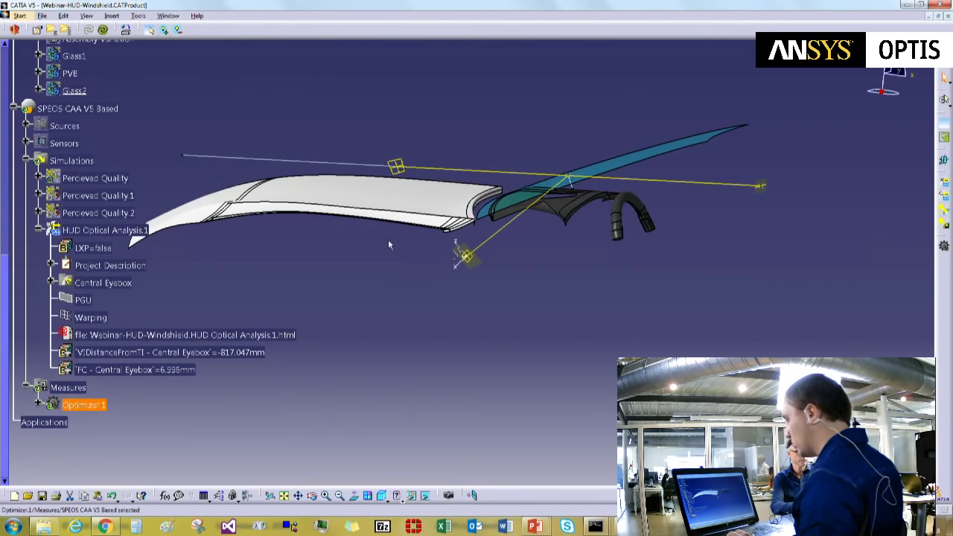
Step: Run the optimization and replace the variables with the best solution found
middle_drag(389, 244, 425, 264)
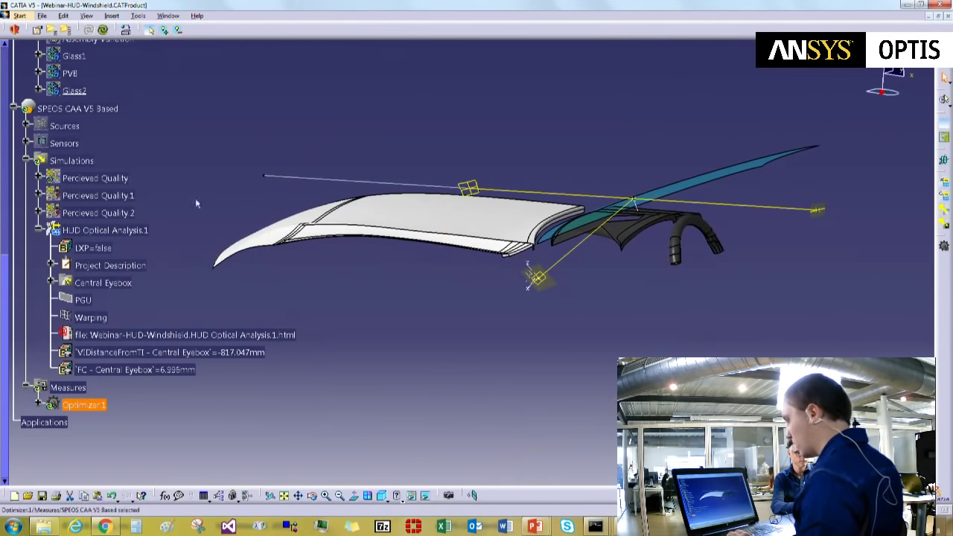
click(103, 30)
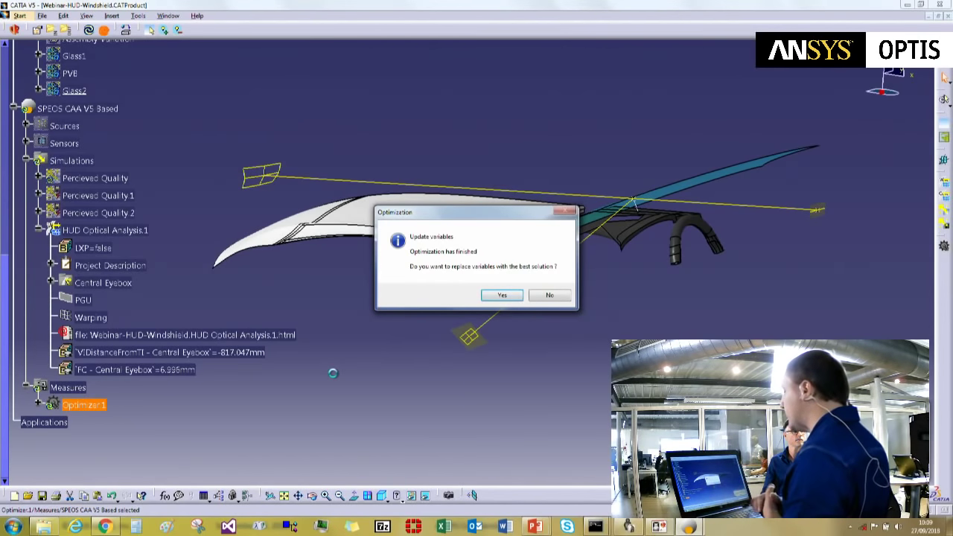
click(502, 296)
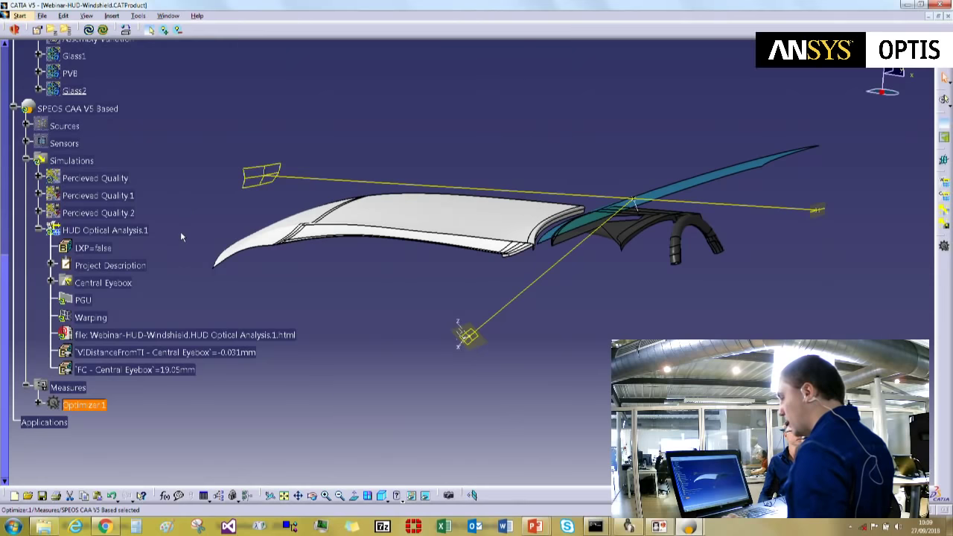
Step: Check the optimized End parameter of Line.7, and enable the Target Image graphical output for the Central Eyebox in HUD Optical Analysis.1
scroll(181, 236, up, 5)
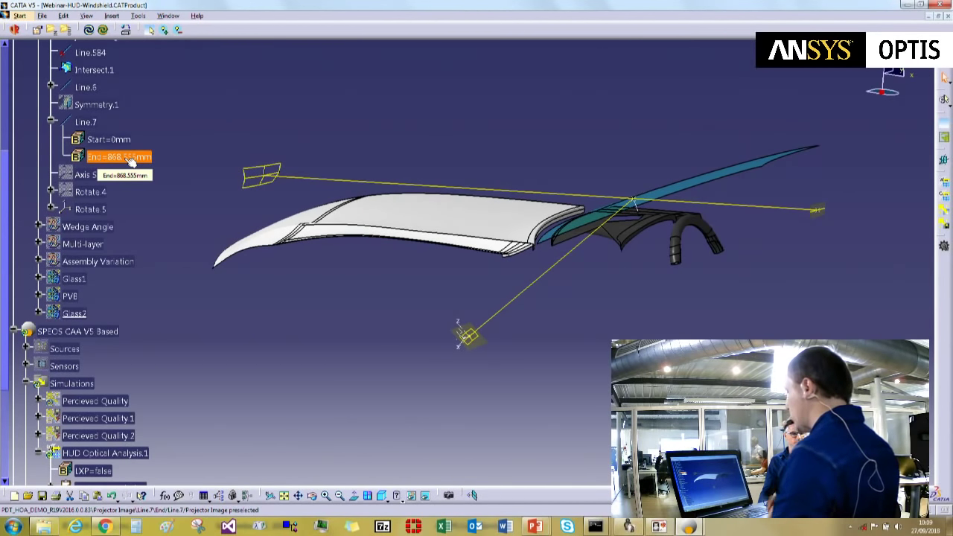
scroll(157, 356, down, 3)
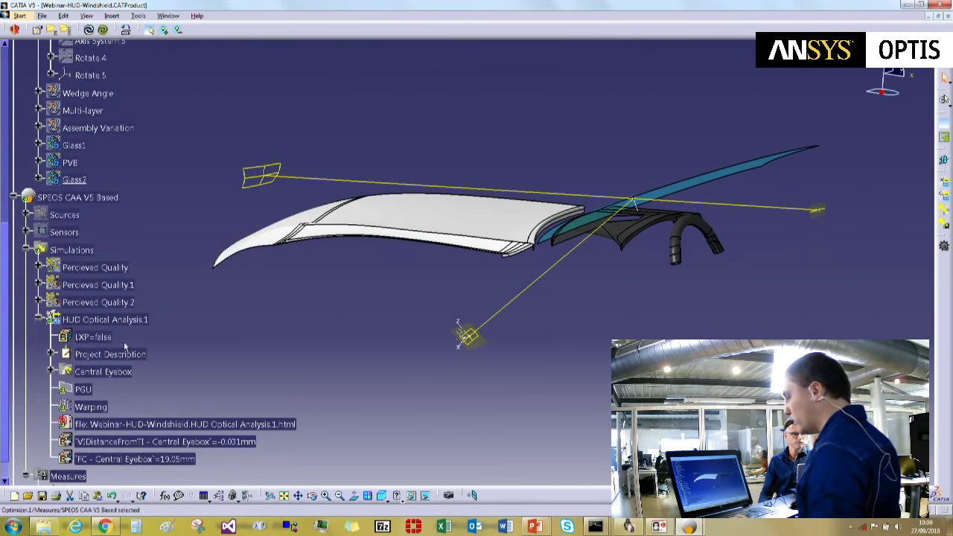
double_click(130, 321)
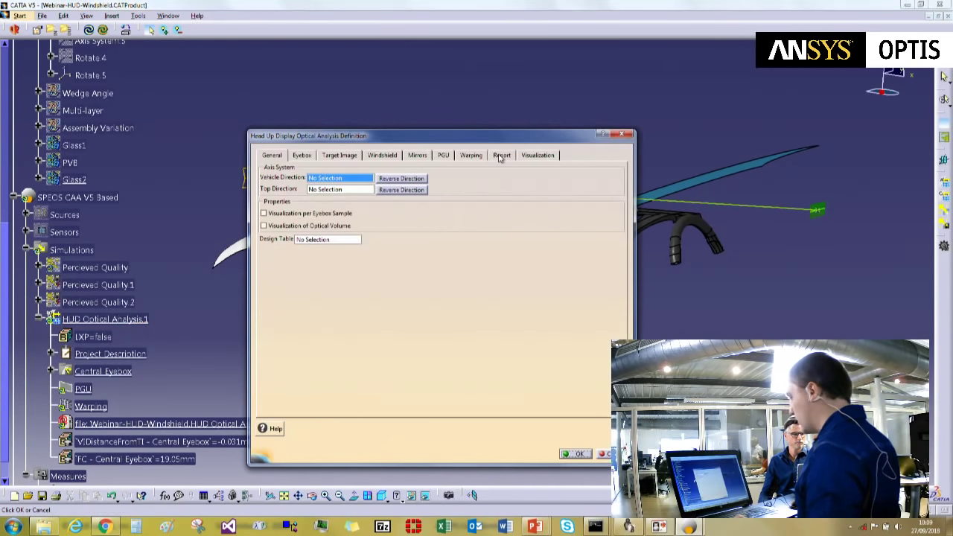
drag(501, 140, 675, 131)
click(711, 146)
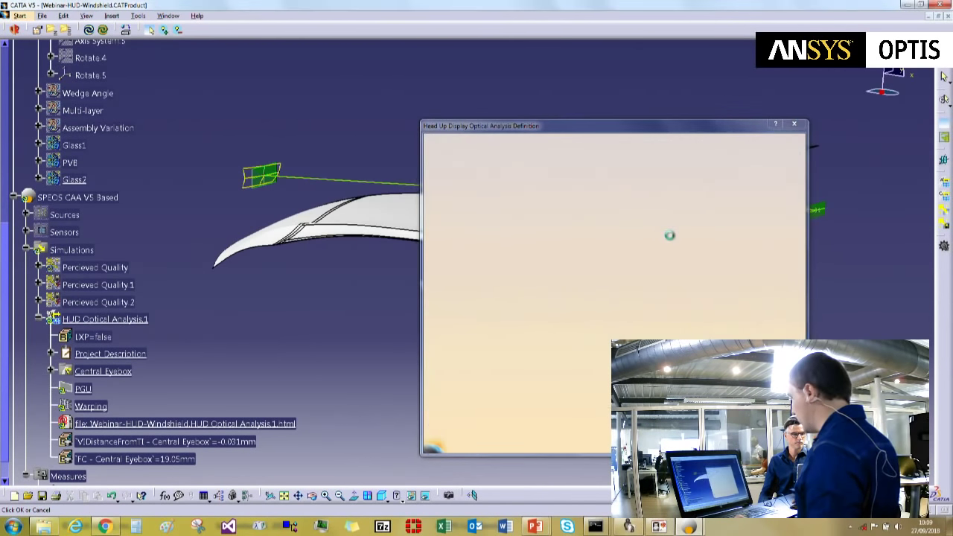
click(557, 225)
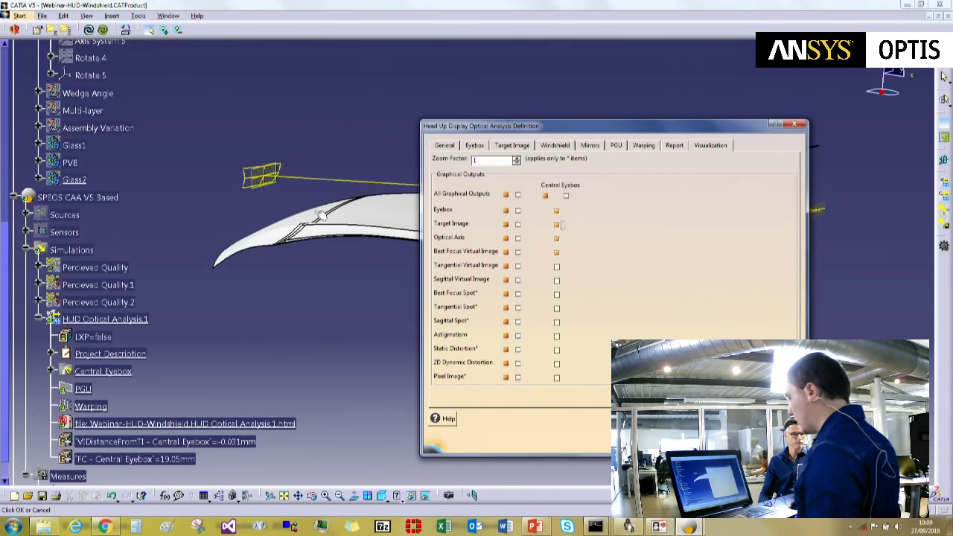
Step: Compare the target image with the best focus virtual image in the 3D view and accept the HUD Optical Analysis definition
drag(598, 126, 779, 206)
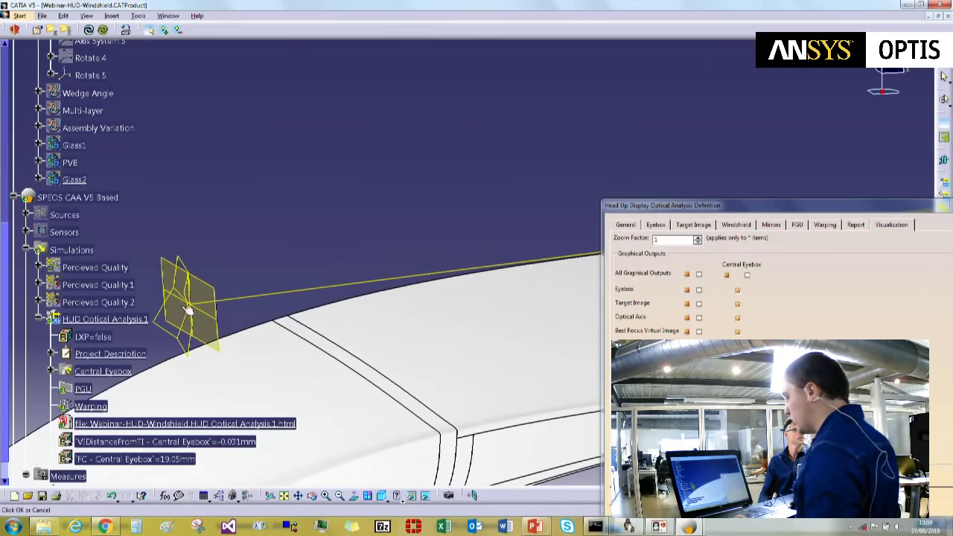
middle_drag(188, 312, 412, 290)
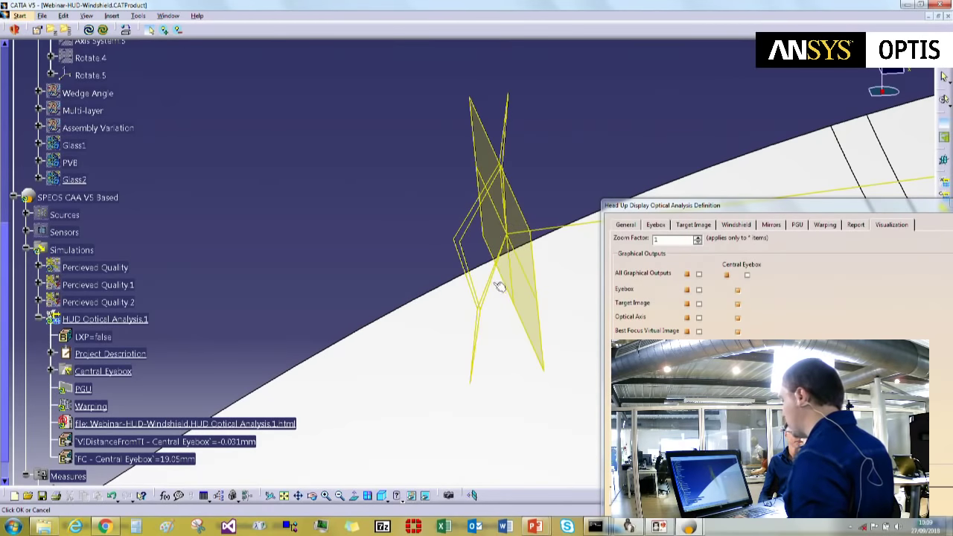
mouse_move(498, 283)
middle_down()
mouse_move(472, 276)
mouse_move(479, 258)
mouse_move(521, 265)
mouse_move(419, 268)
mouse_move(489, 264)
mouse_move(489, 274)
middle_up()
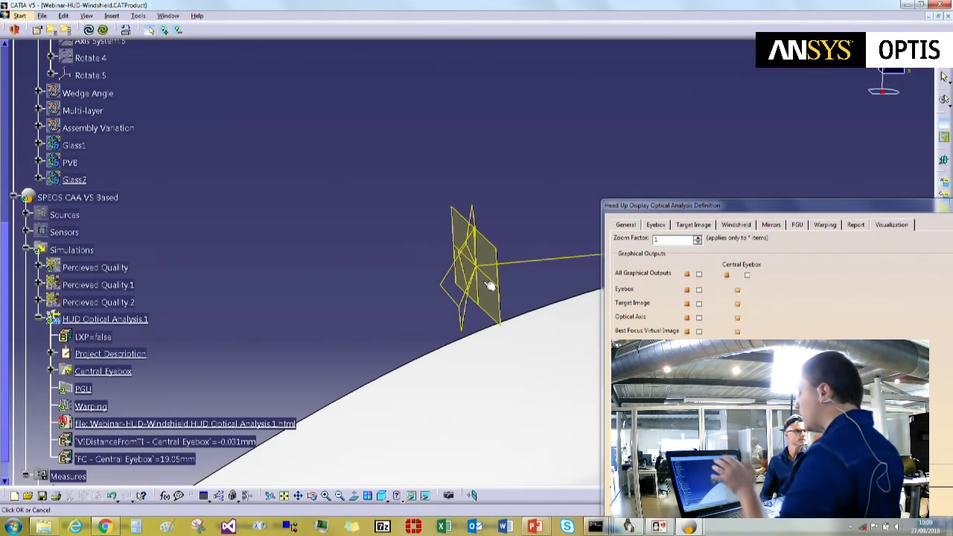
drag(758, 210, 614, 138)
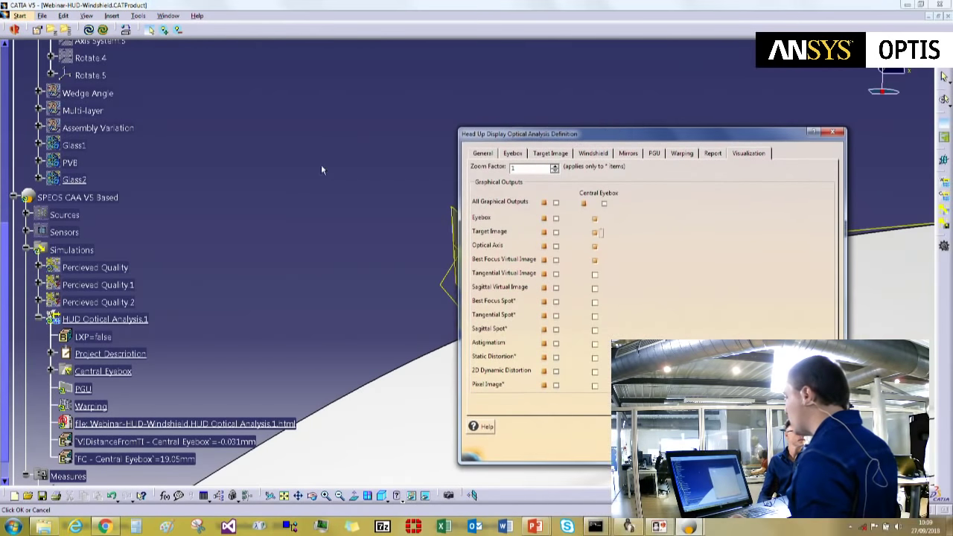
middle_drag(321, 165, 368, 287)
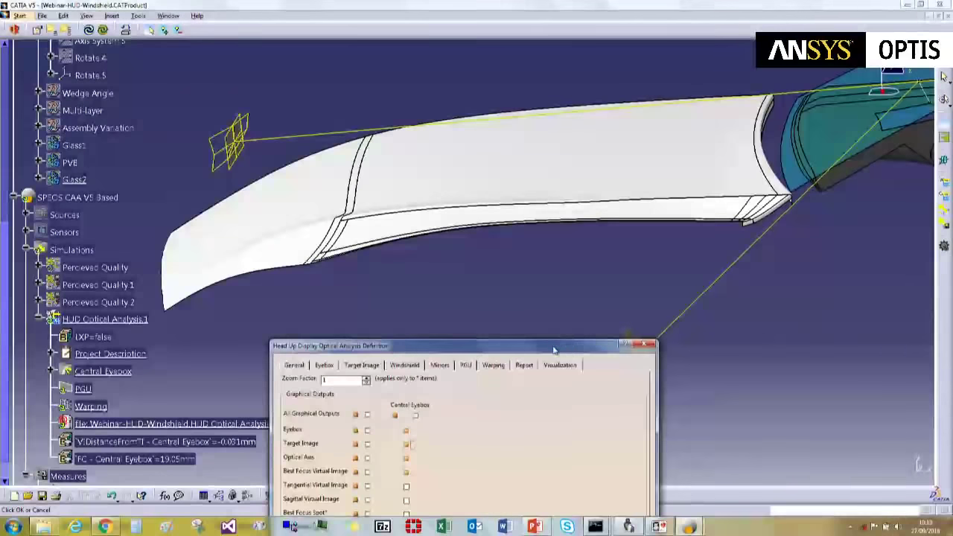
drag(553, 348, 508, 270)
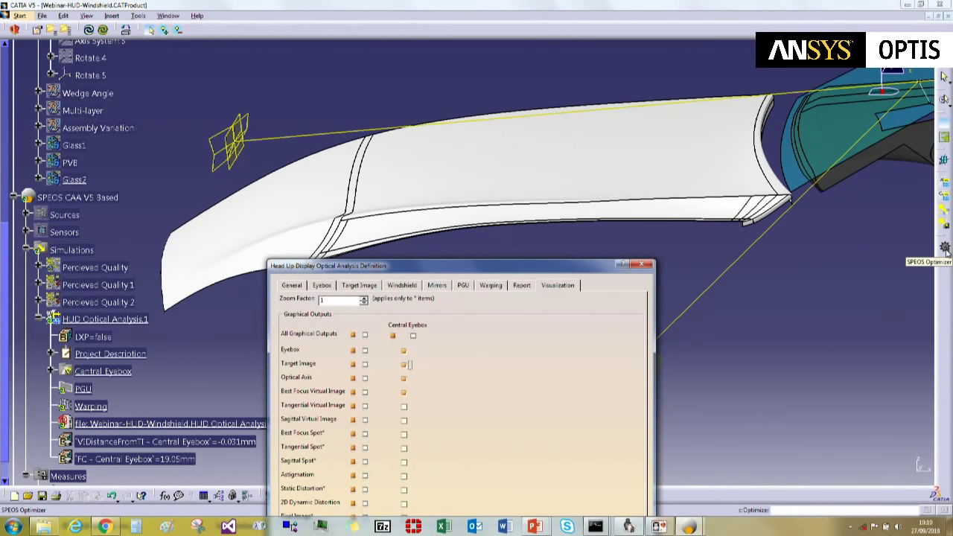
drag(586, 265, 513, 382)
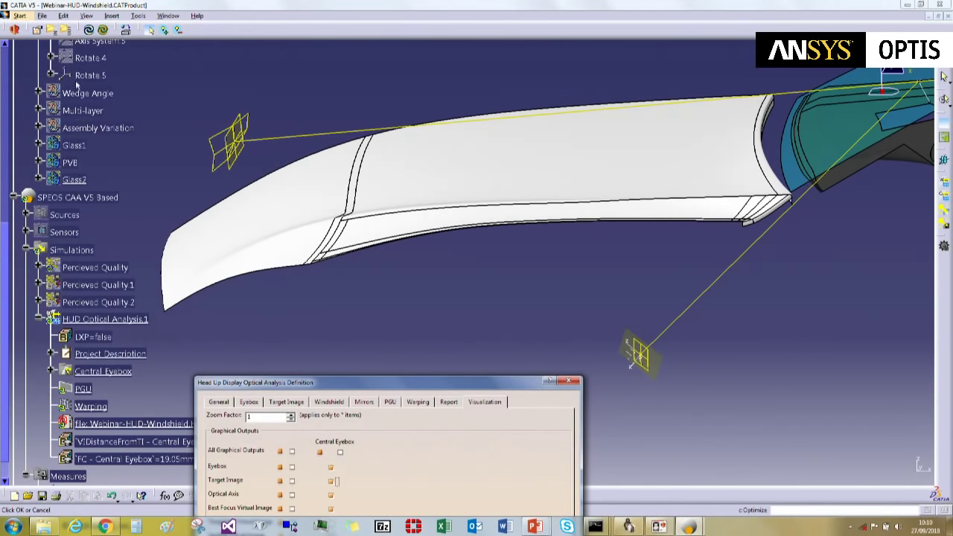
drag(497, 382, 542, 172)
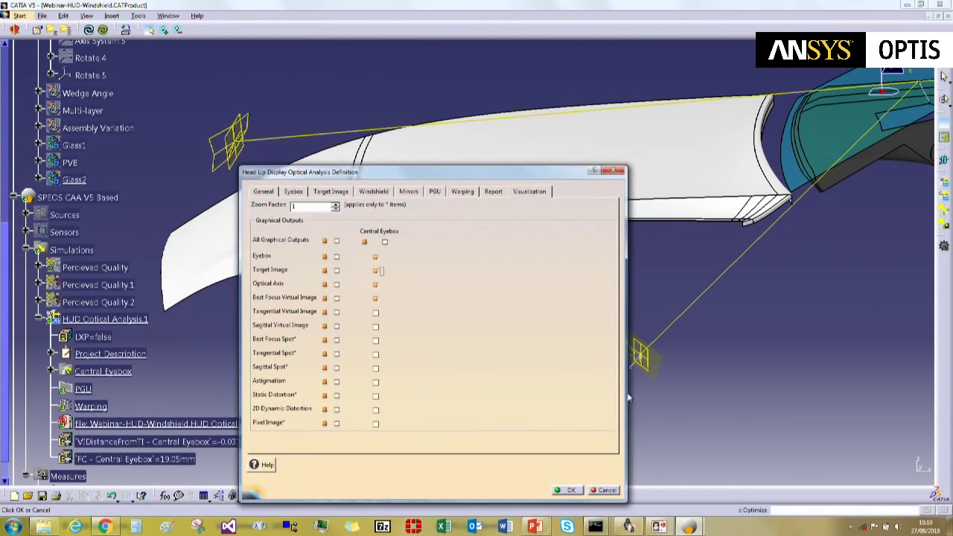
click(567, 490)
Step: Reveal the angle parameter of Rotate.4 and set the angle unit in the options to Degree (deg)
click(50, 58)
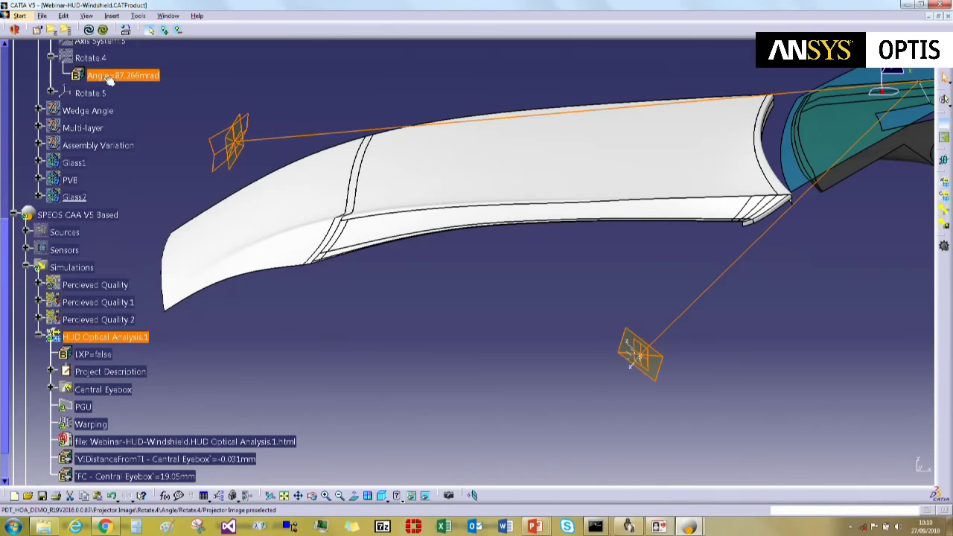
click(138, 16)
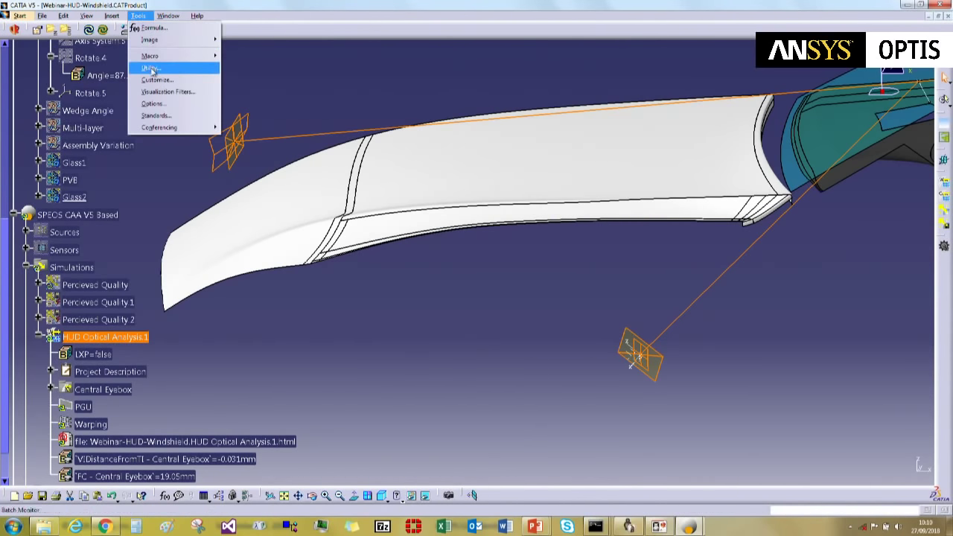
click(153, 104)
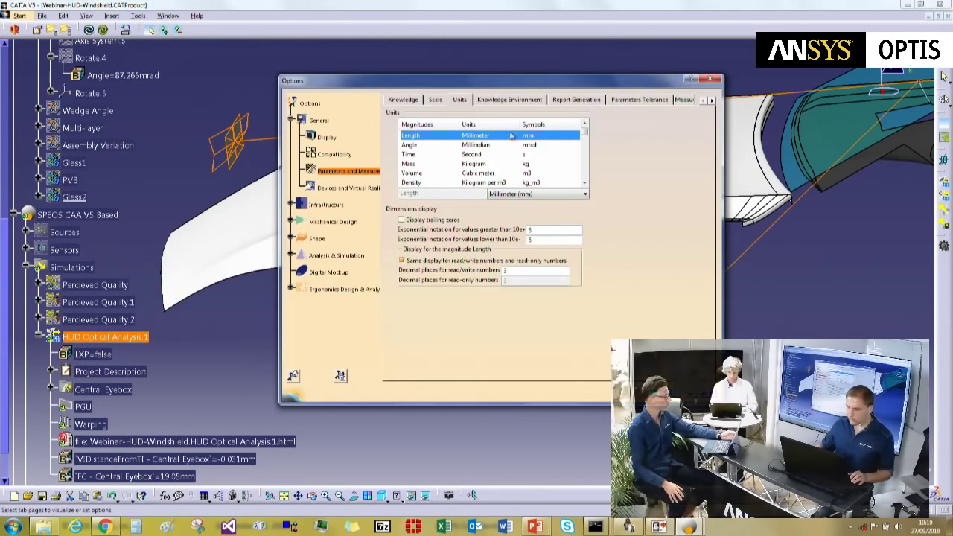
click(508, 194)
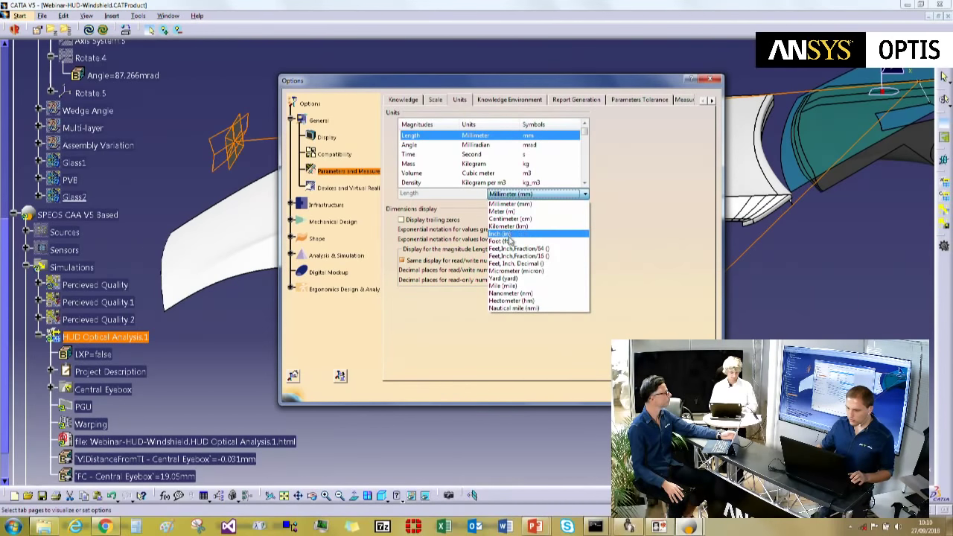
click(516, 194)
click(479, 146)
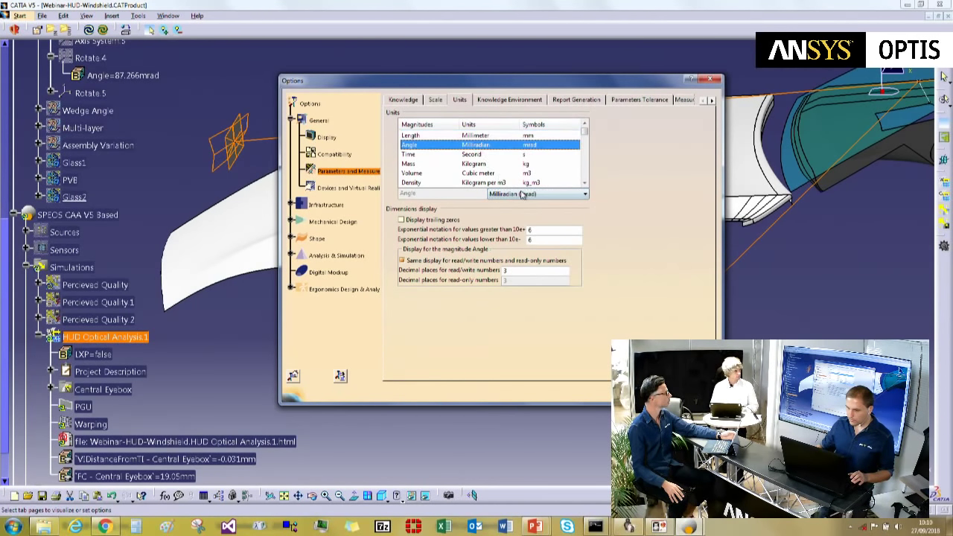
click(525, 195)
click(512, 204)
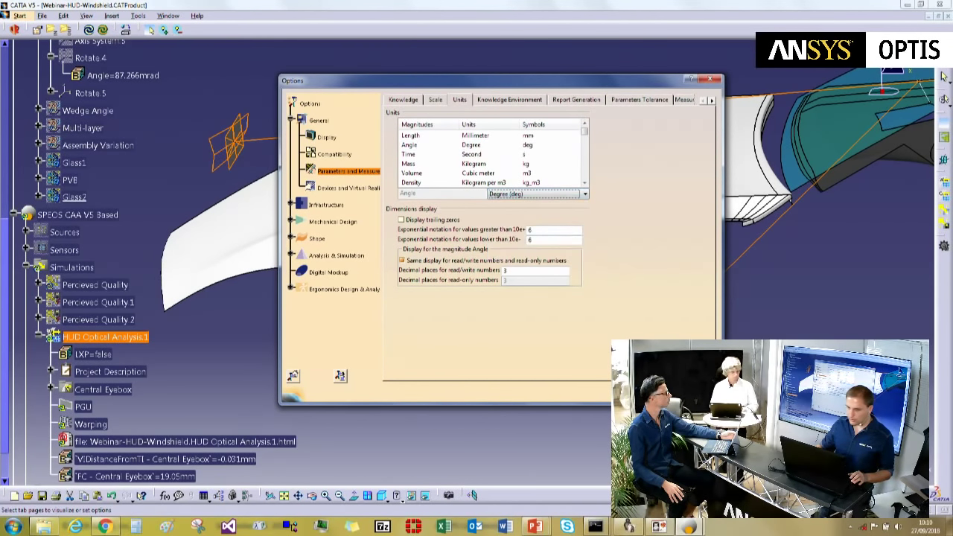
key(Return)
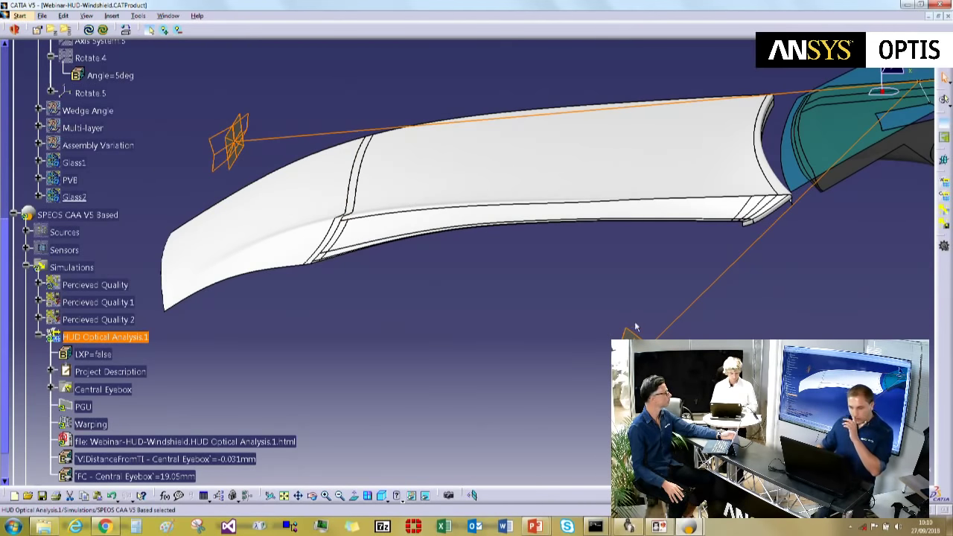
Step: Set the angle of Rotate.4 in the Projector Image set to 12 degrees
click(51, 92)
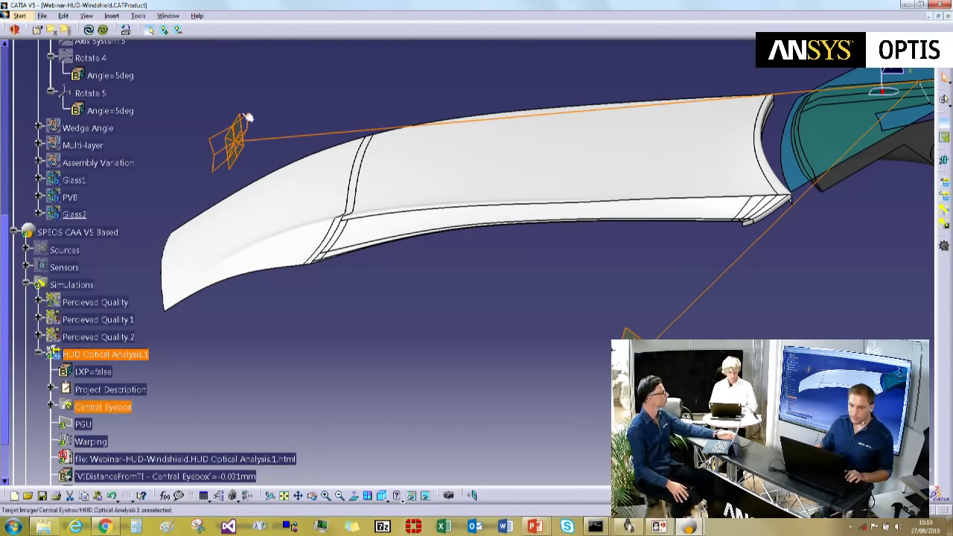
click(110, 75)
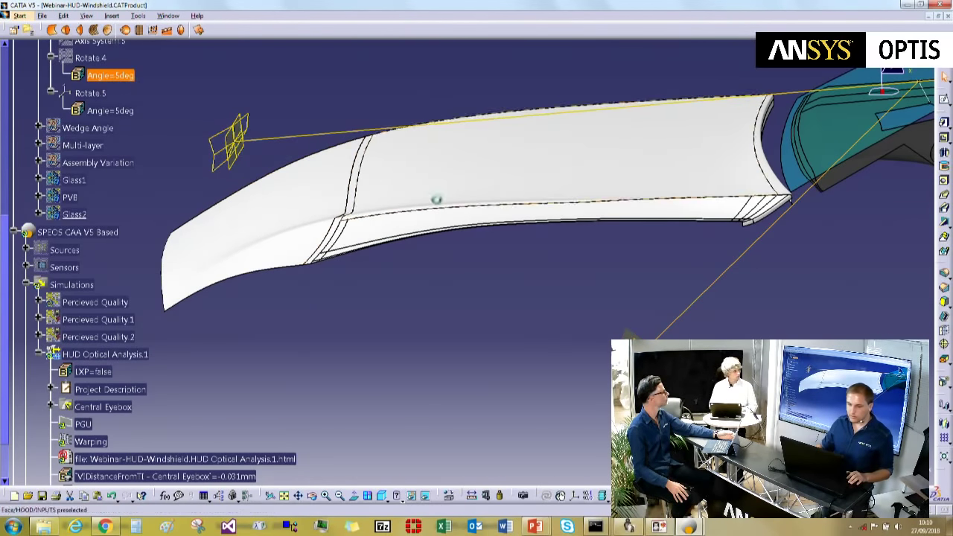
double_click(110, 76)
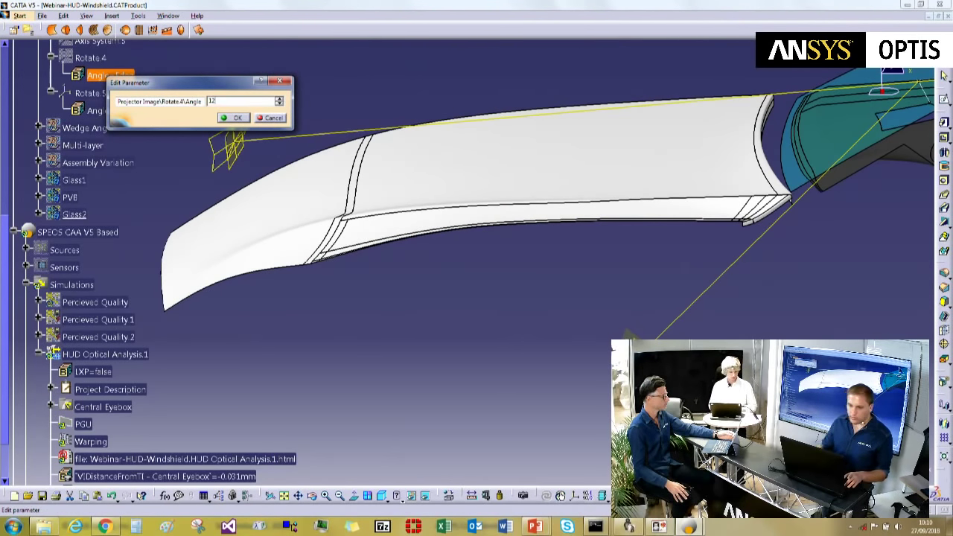
click(233, 118)
Step: Set the angle of Rotate.5 in the Projector Image set to 2 degrees
double_click(109, 110)
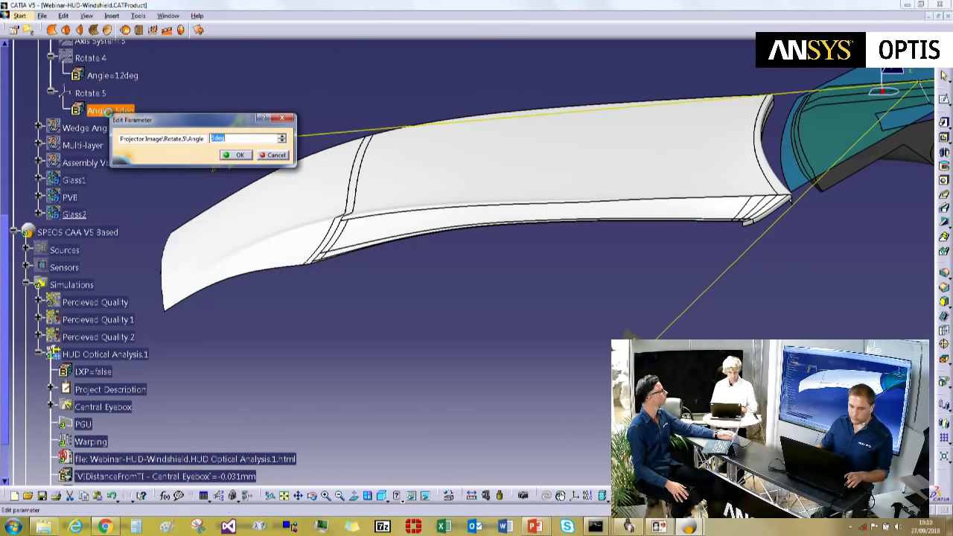
text(2)
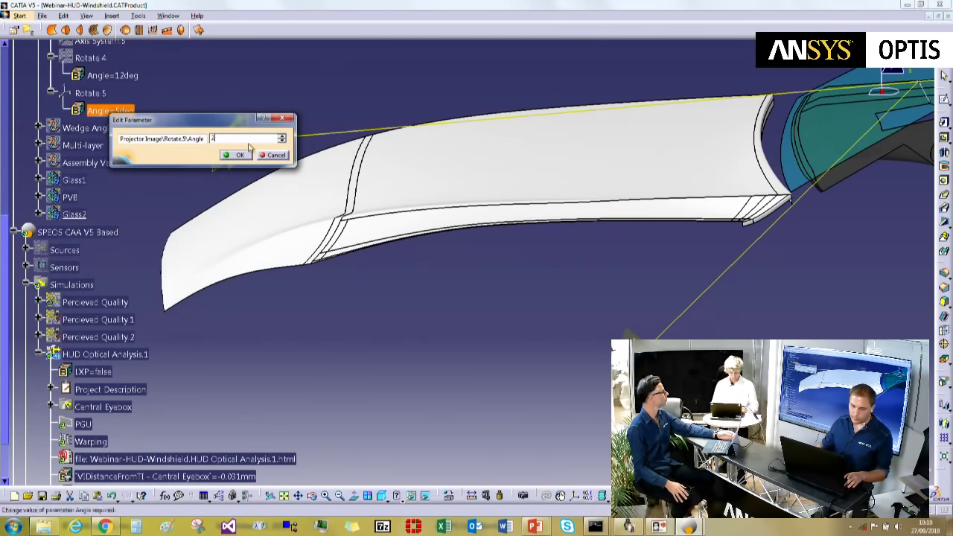
text(deg)
key(Return)
Step: Select HUD Optical Analysis.1 and update it with the new projector rotation angles
scroll(132, 305, down, 3)
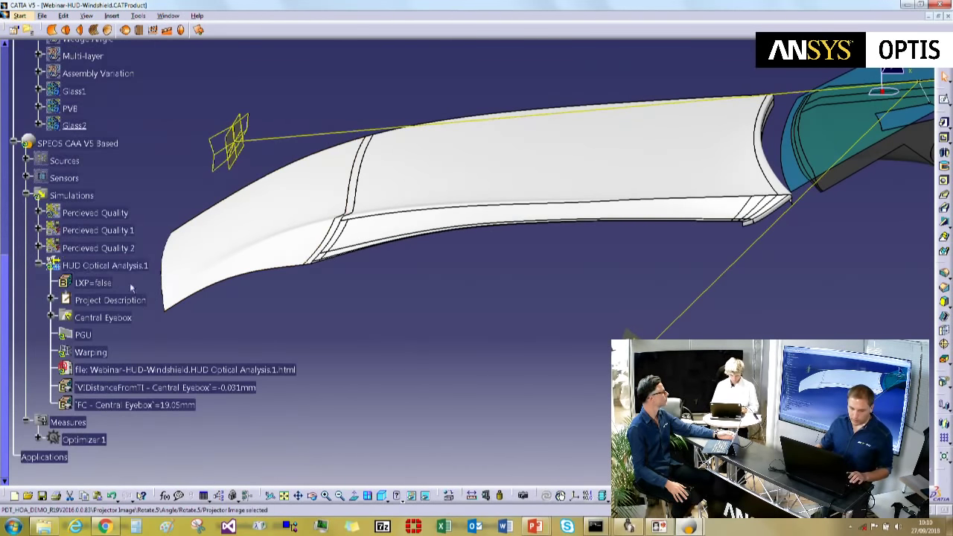
click(108, 266)
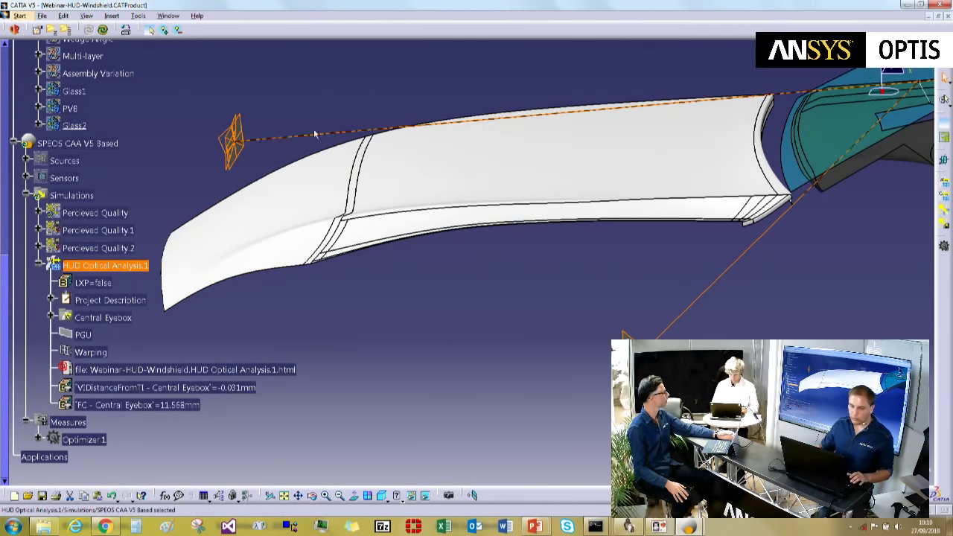
Step: Examine the virtual image's orientation relative to the target image up close, and switch to the presentation's Gauge design slide
middle_click(233, 144)
middle_drag(245, 229, 358, 294)
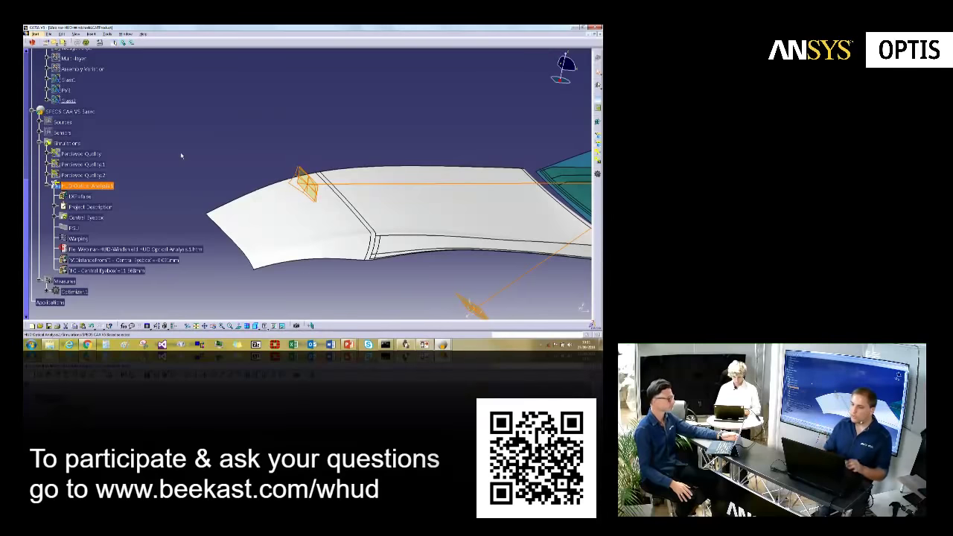
middle_drag(243, 266, 287, 199)
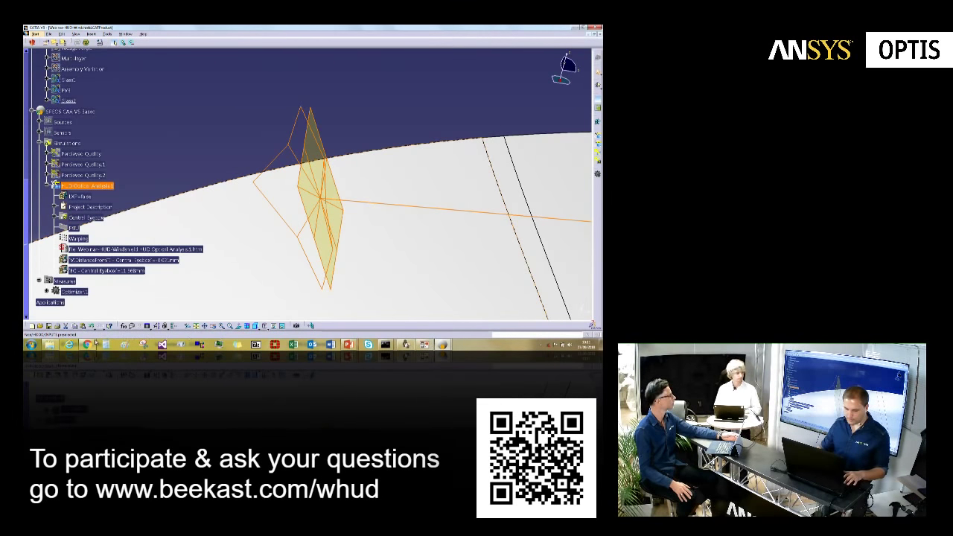
key(alt+Tab)
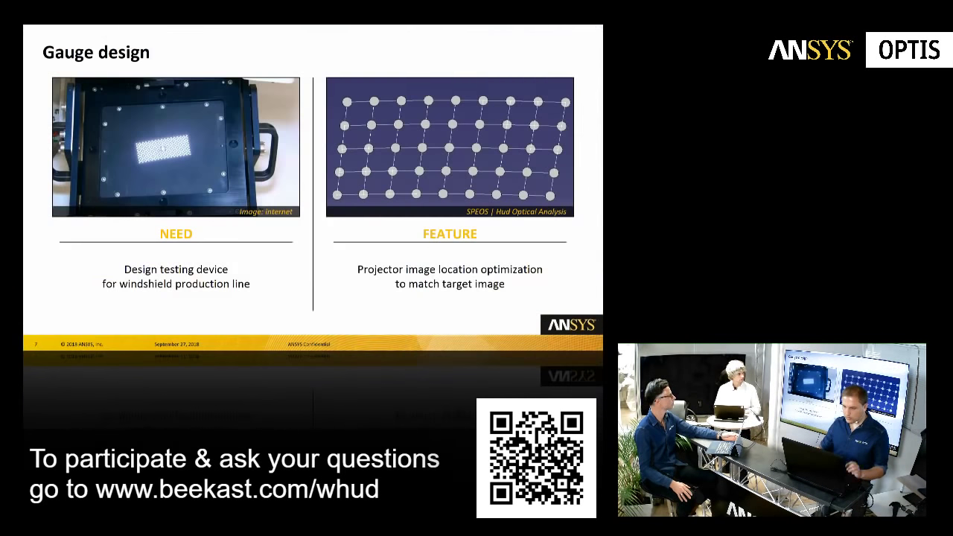
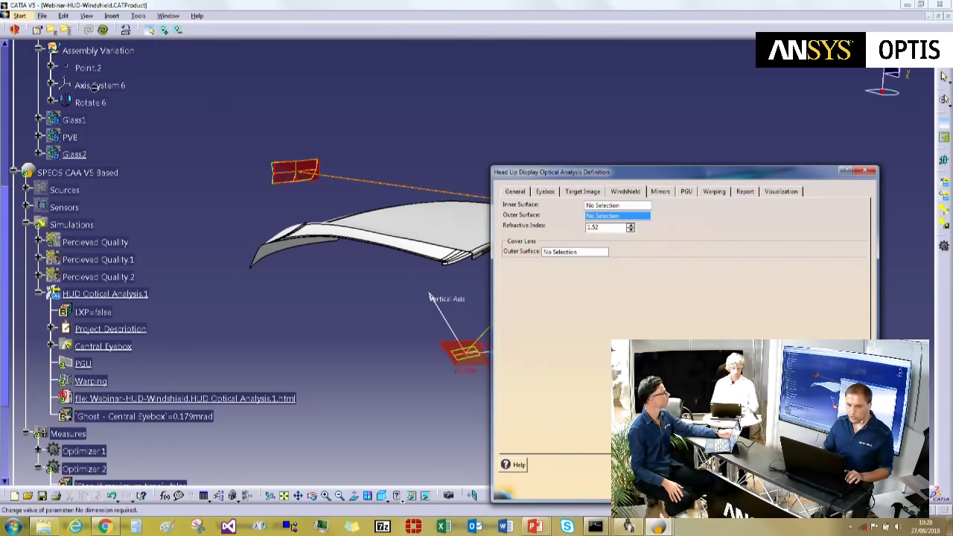
Step: Assign Rotate.6 as the windshield's inner surface in HUD Optical Analysis.1 and leave the outer surface without a selection
click(90, 102)
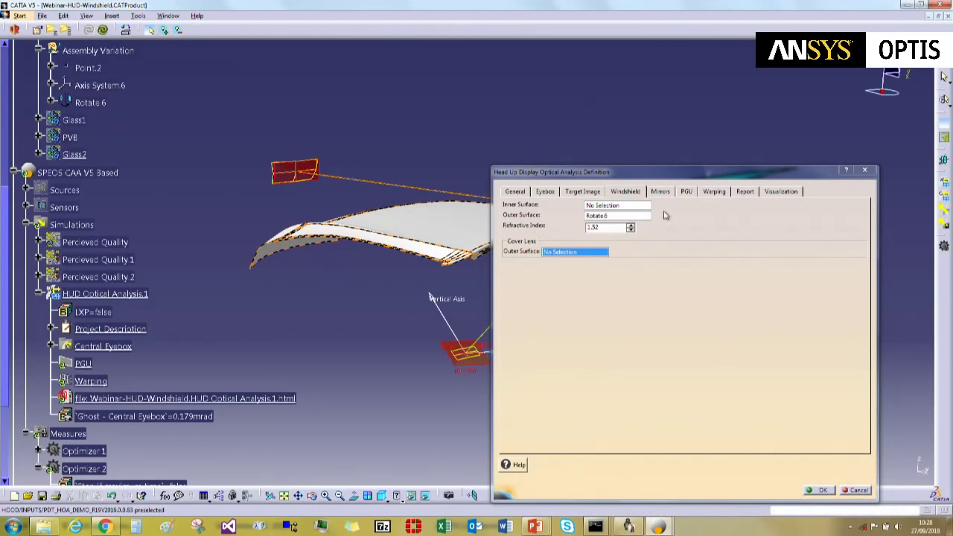
right_click(620, 215)
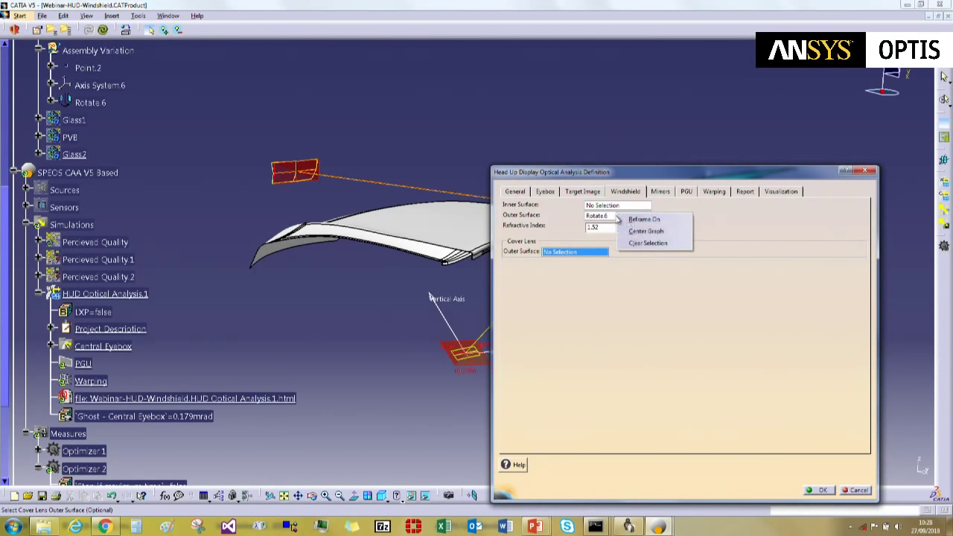
click(648, 242)
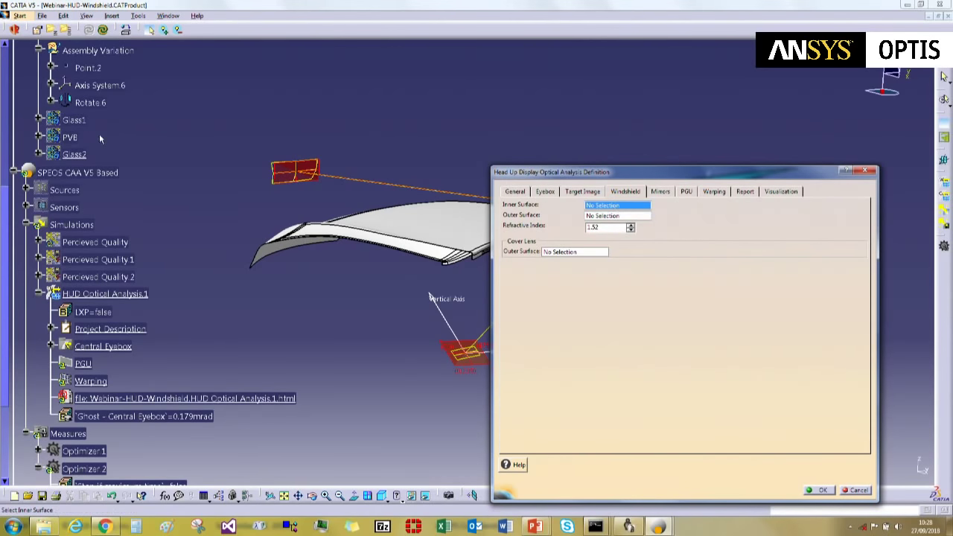
click(91, 102)
Step: Replace the Wedge angle determination test with the Assembly tolerances Report in the analysis's tests to run, and confirm the definition
click(747, 191)
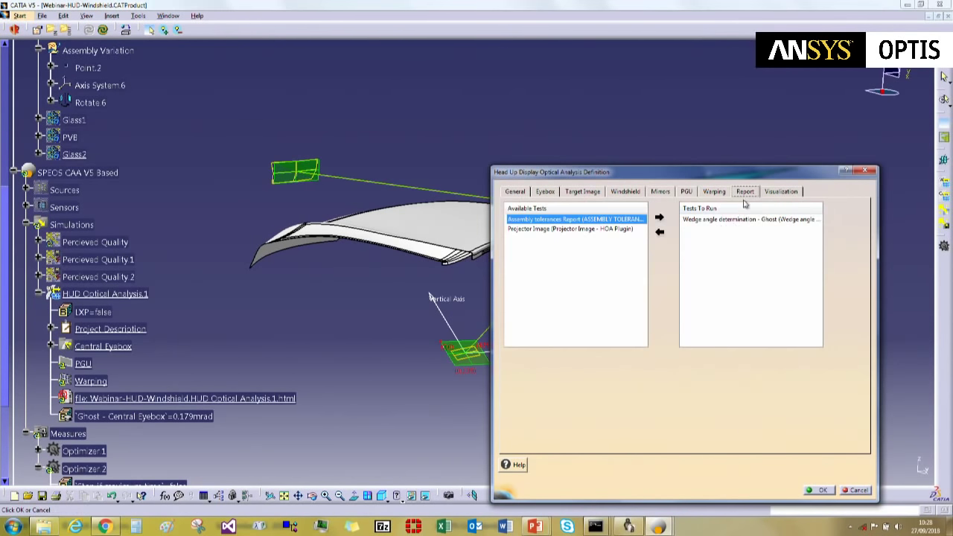
click(718, 219)
click(659, 232)
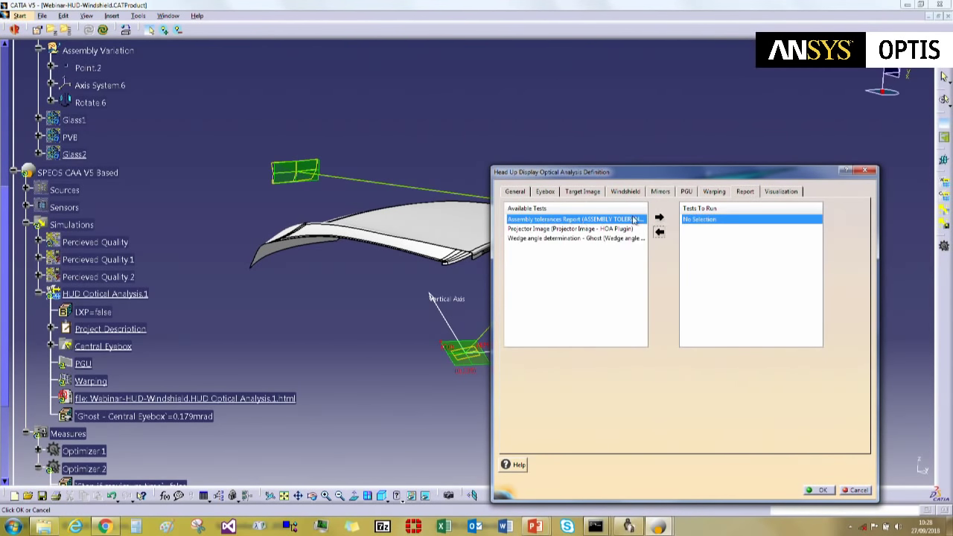
click(660, 218)
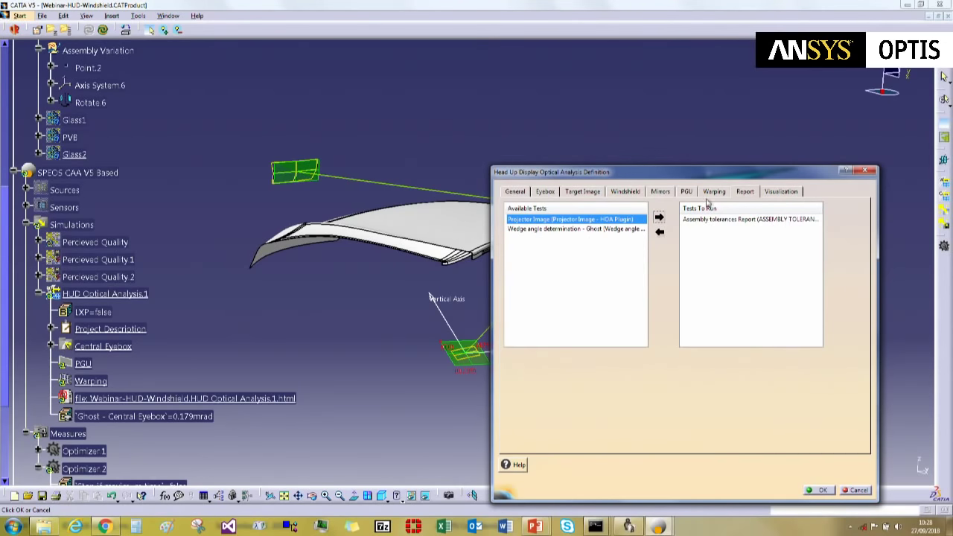
click(515, 192)
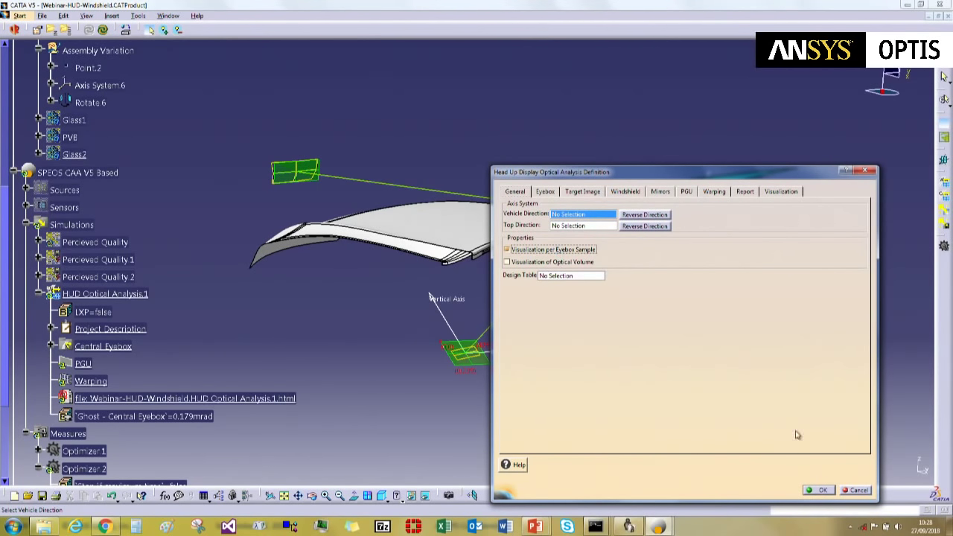
click(820, 490)
scroll(179, 240, down, 2)
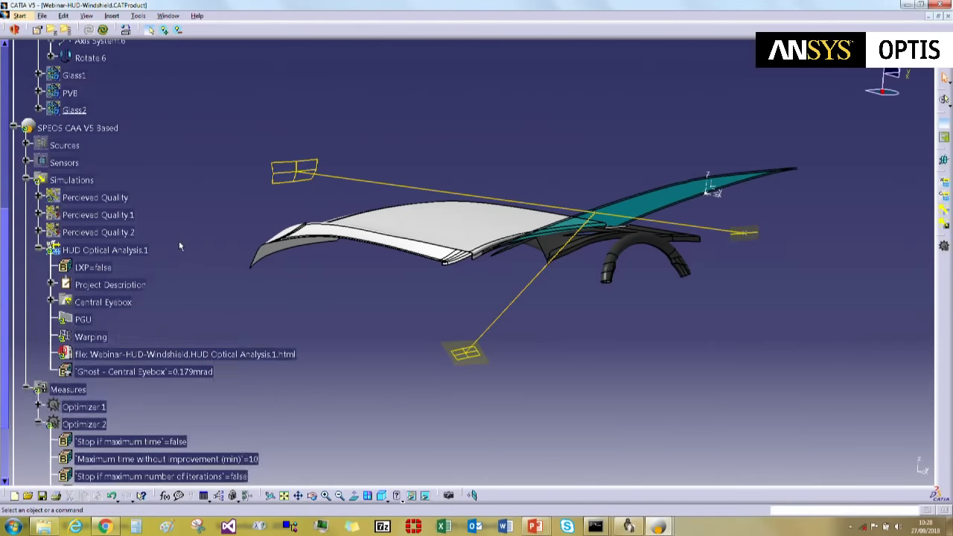
scroll(165, 236, up, 4)
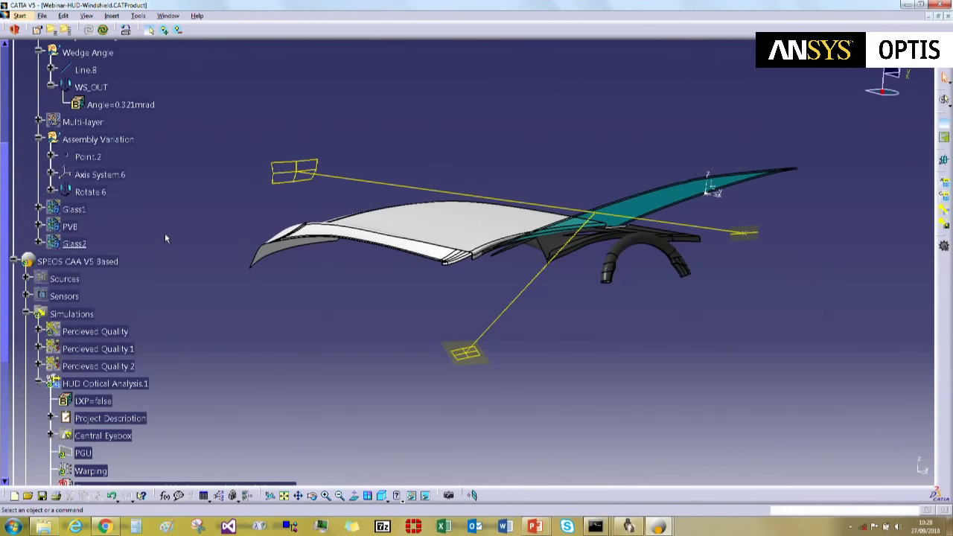
scroll(166, 238, down, 3)
double_click(105, 249)
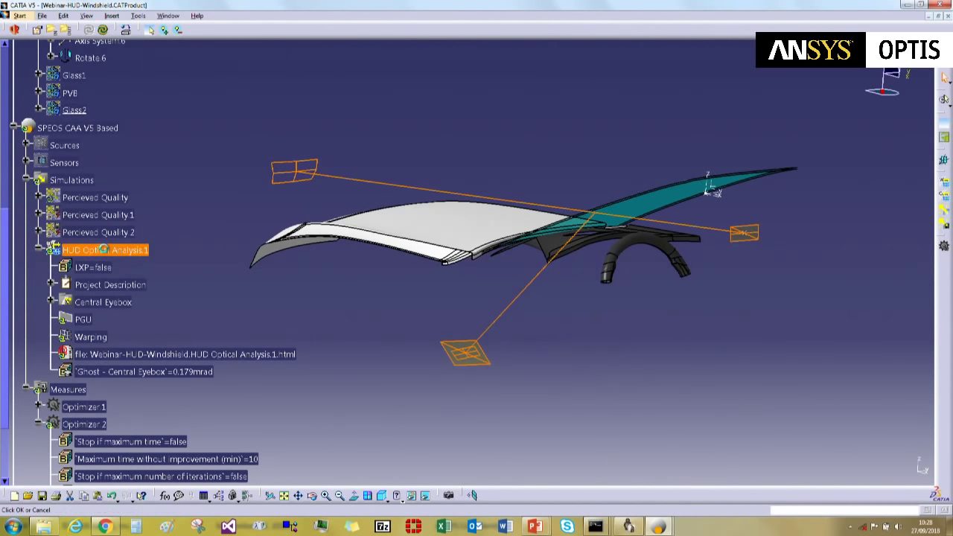
click(866, 172)
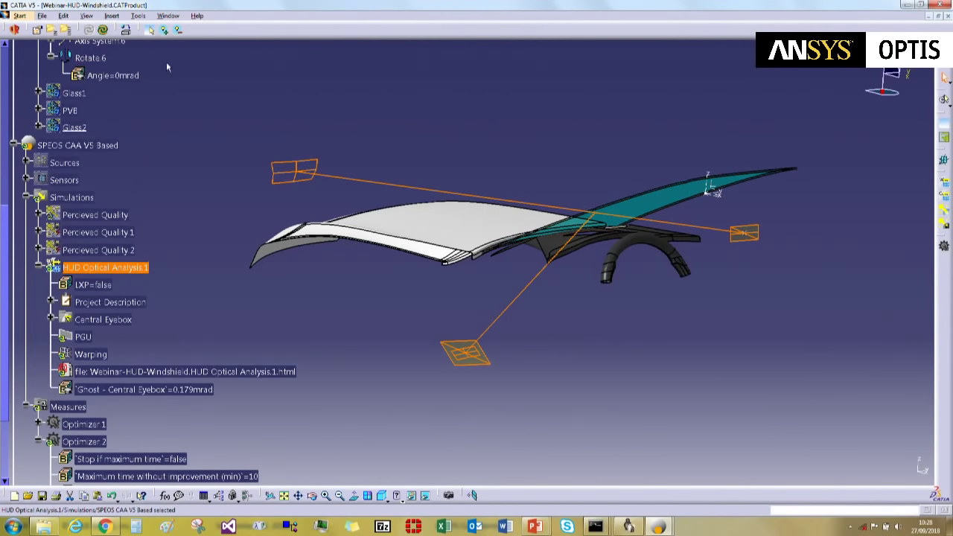
Step: Set the display unit for the Angle magnitude to Degree (deg) in the general options
middle_drag(862, 148, 638, 298)
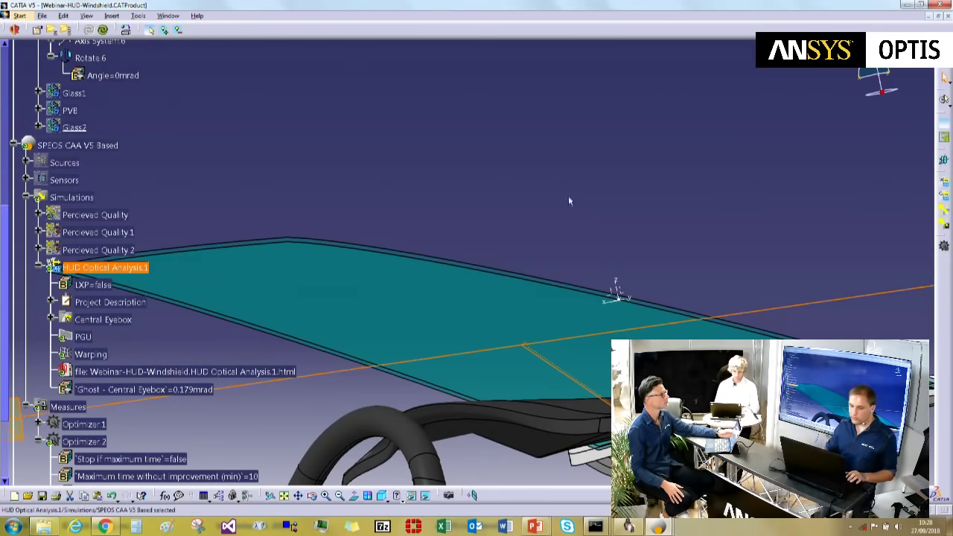
scroll(161, 96, up, 1)
click(138, 15)
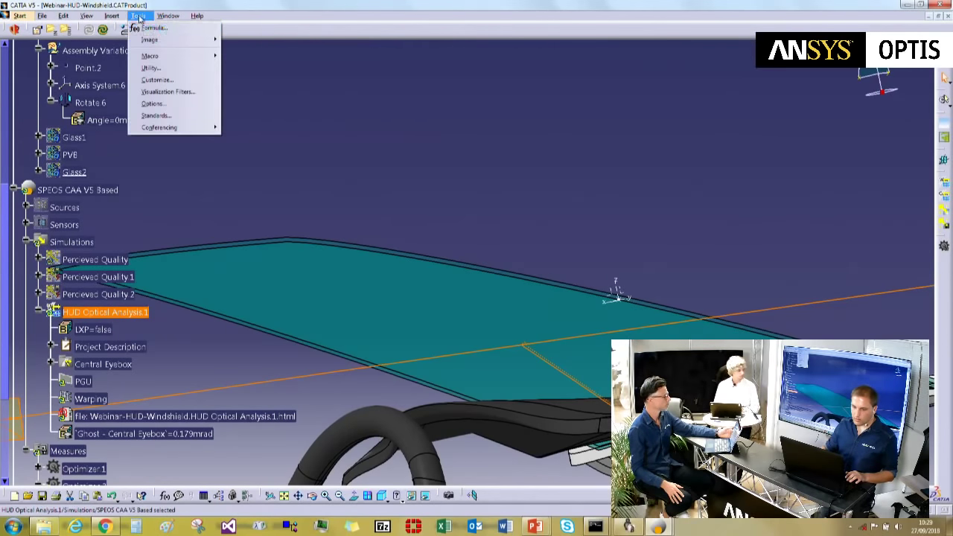
click(156, 105)
click(488, 144)
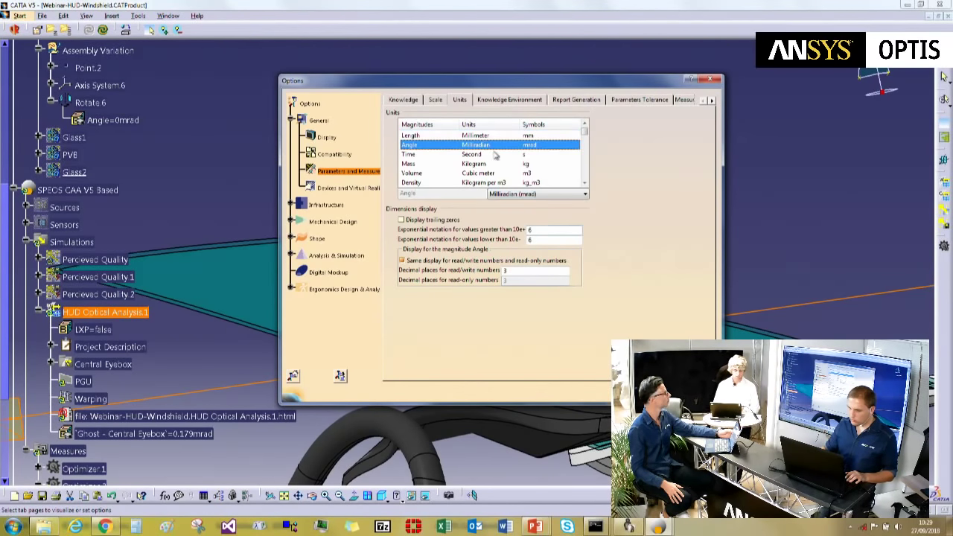
click(543, 195)
click(505, 203)
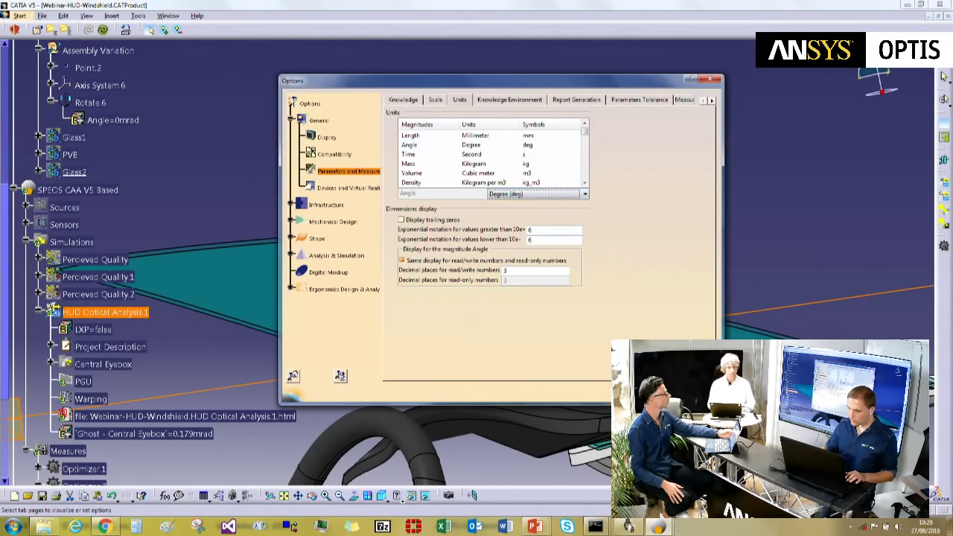
key(Return)
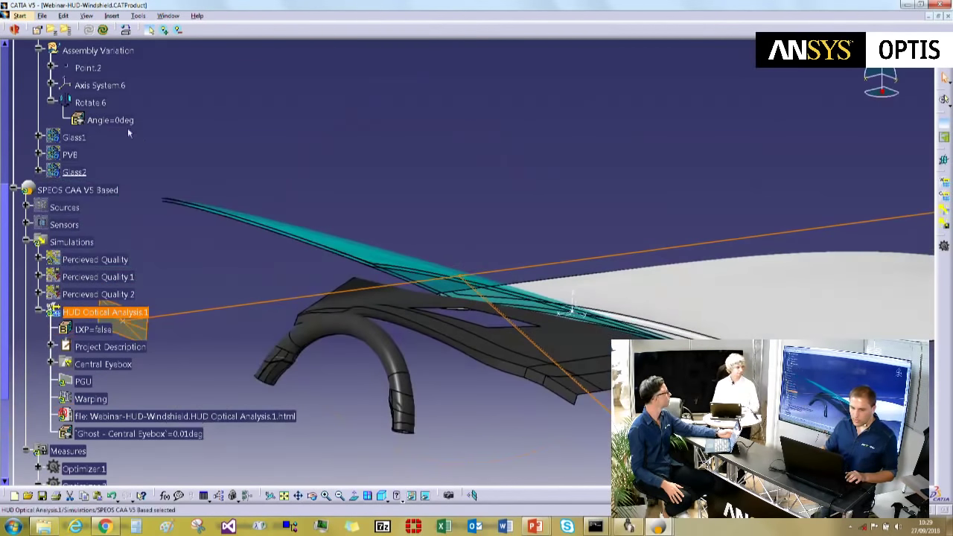
Step: Examine the AssemblyVariation design table configurations that drive the Rotate.6 angle
click(112, 120)
double_click(118, 122)
click(296, 147)
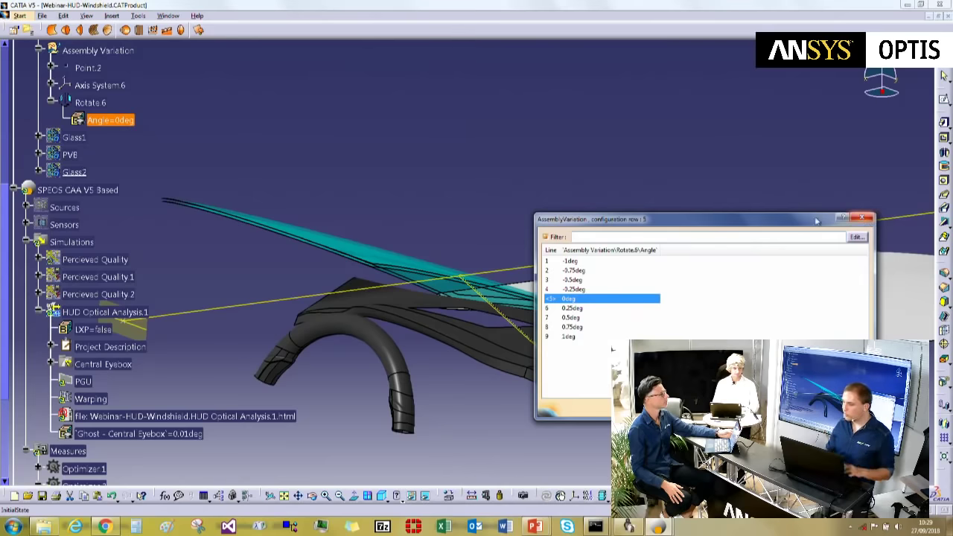
drag(819, 219, 682, 177)
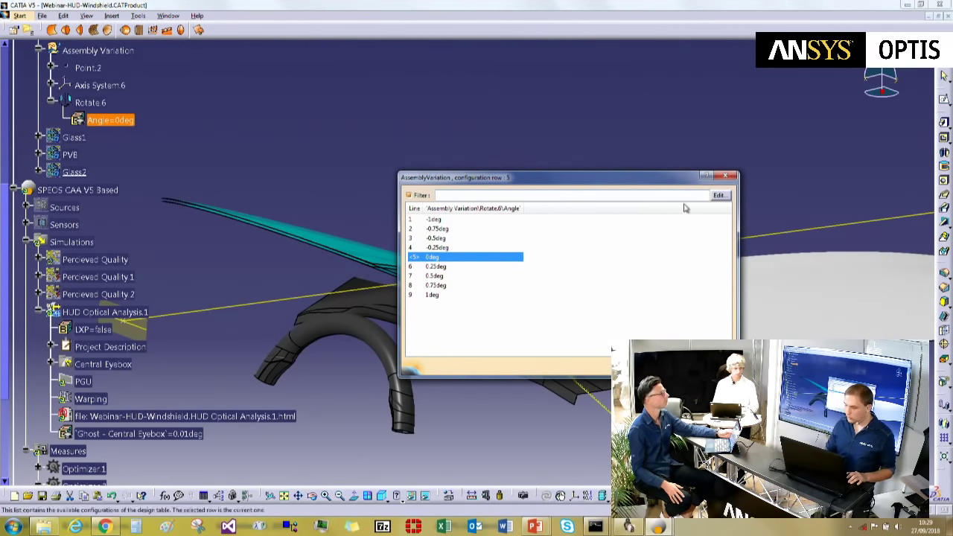
double_click(431, 257)
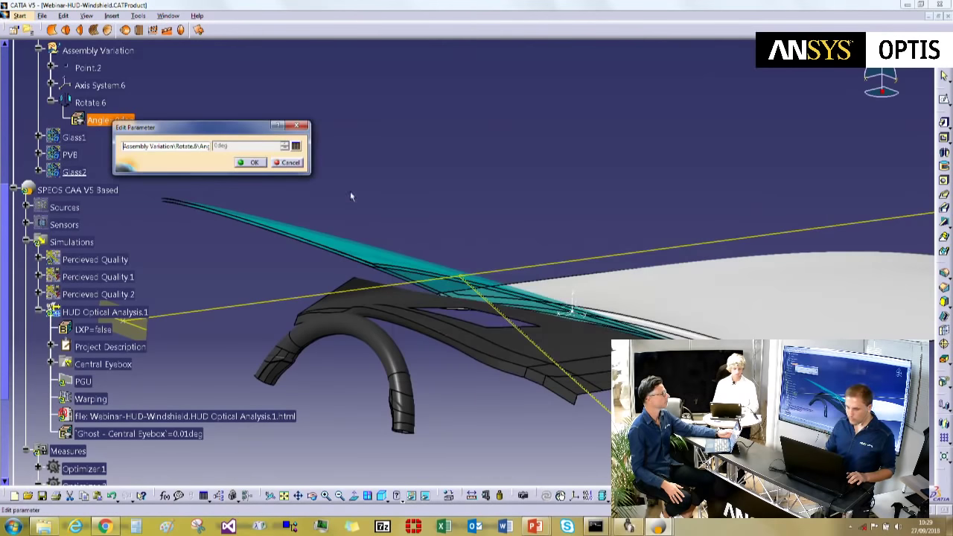
click(254, 163)
Step: Link the AssemblyVariation design table from Relations to HUD Optical Analysis.1 and confirm the definition
scroll(261, 175, down, 5)
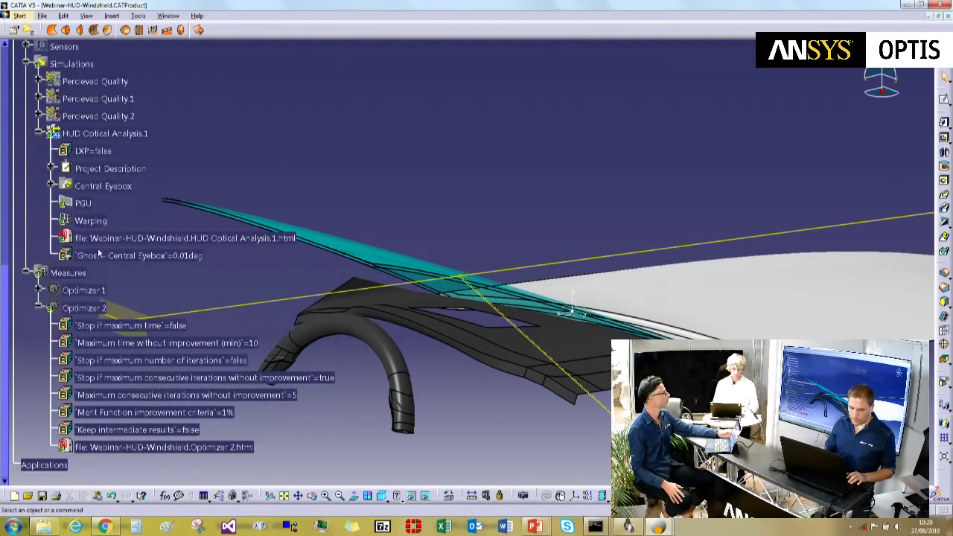
click(105, 135)
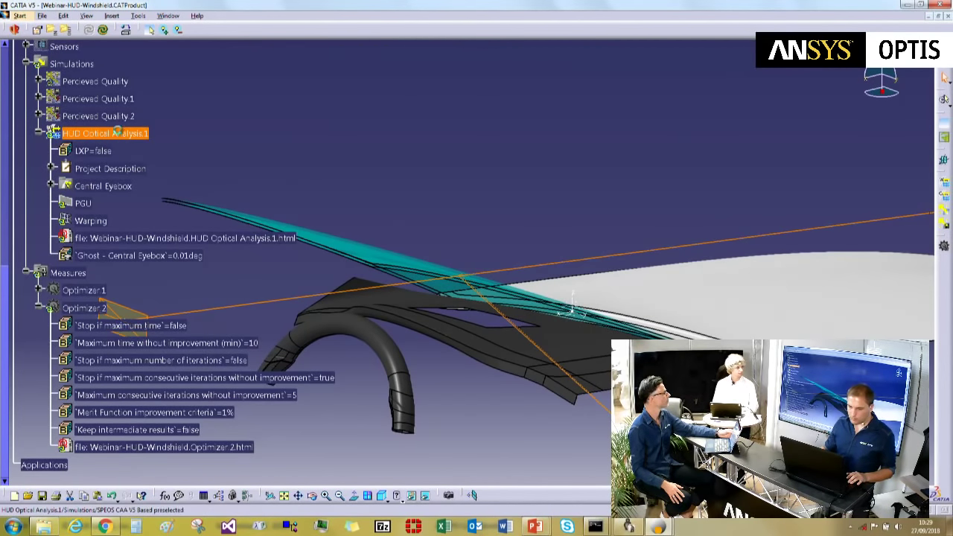
double_click(119, 132)
click(570, 275)
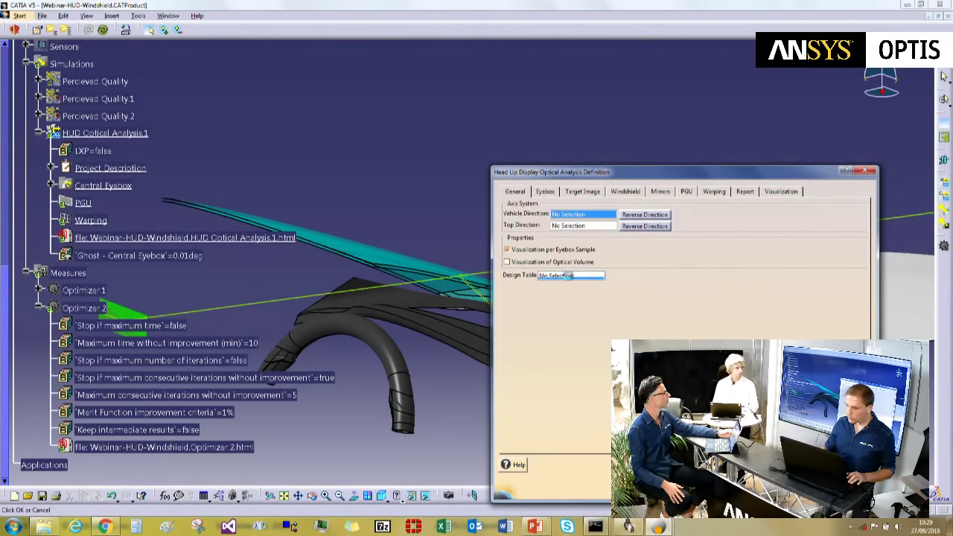
scroll(308, 159, up, 5)
scroll(176, 148, up, 6)
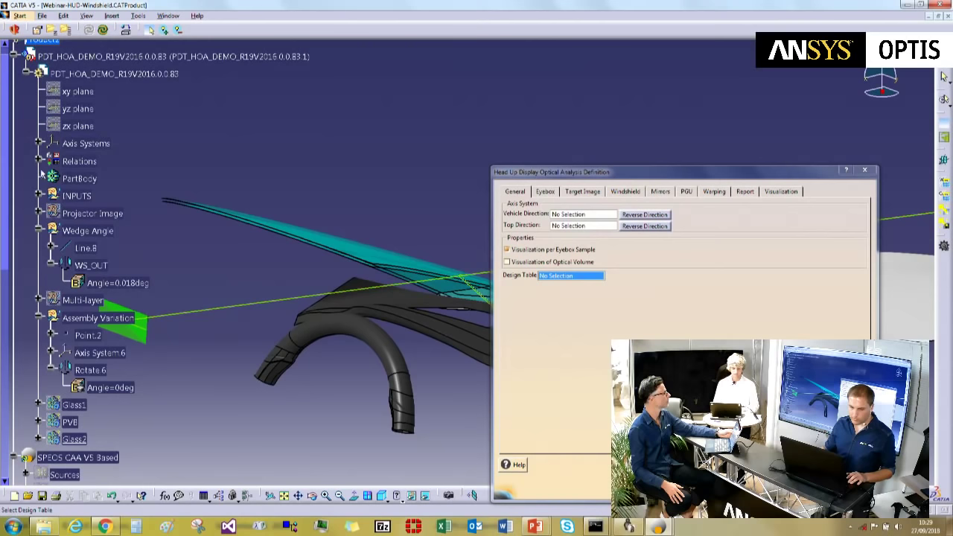
click(39, 161)
click(109, 179)
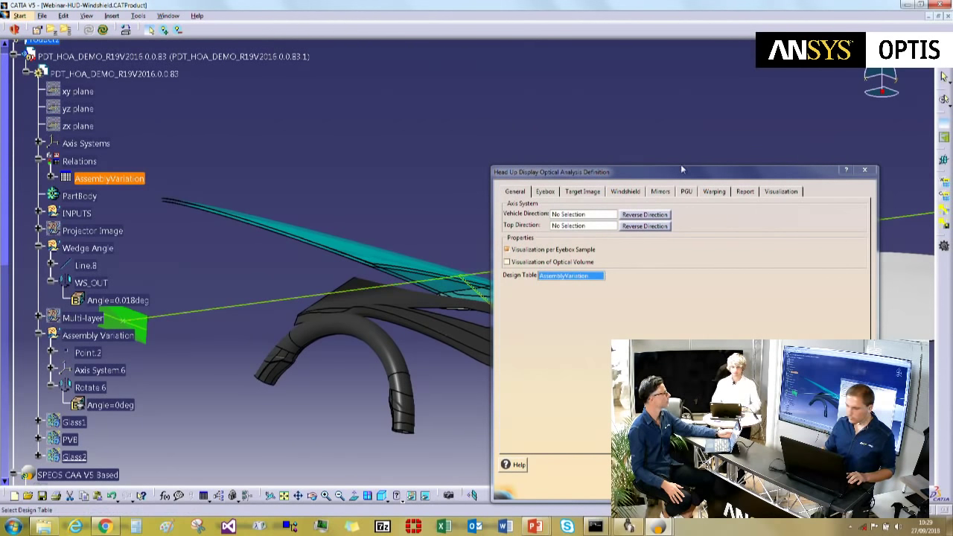
click(642, 400)
Step: Run HUD Optical Analysis.1 over the configurations of the AssemblyVariation design table
scroll(284, 168, down, 9)
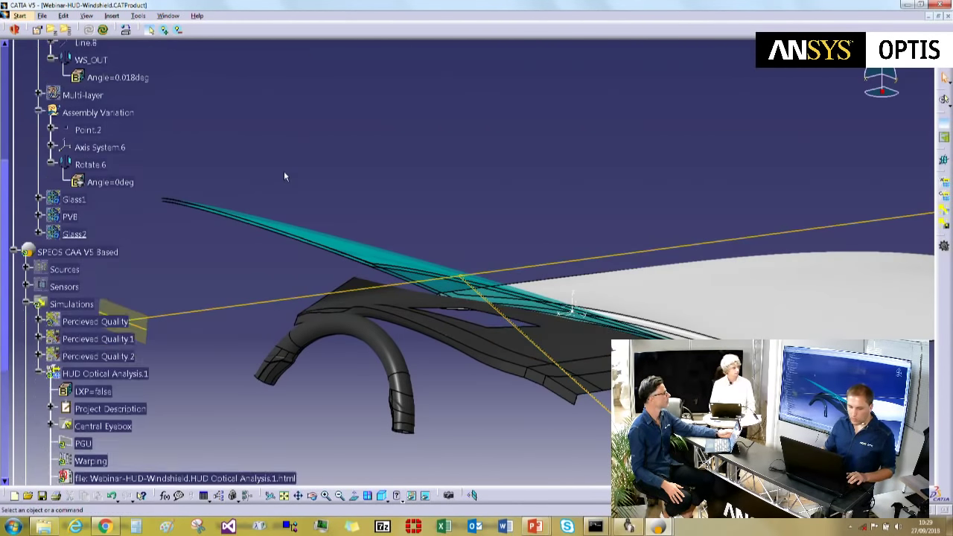
click(112, 240)
right_click(116, 239)
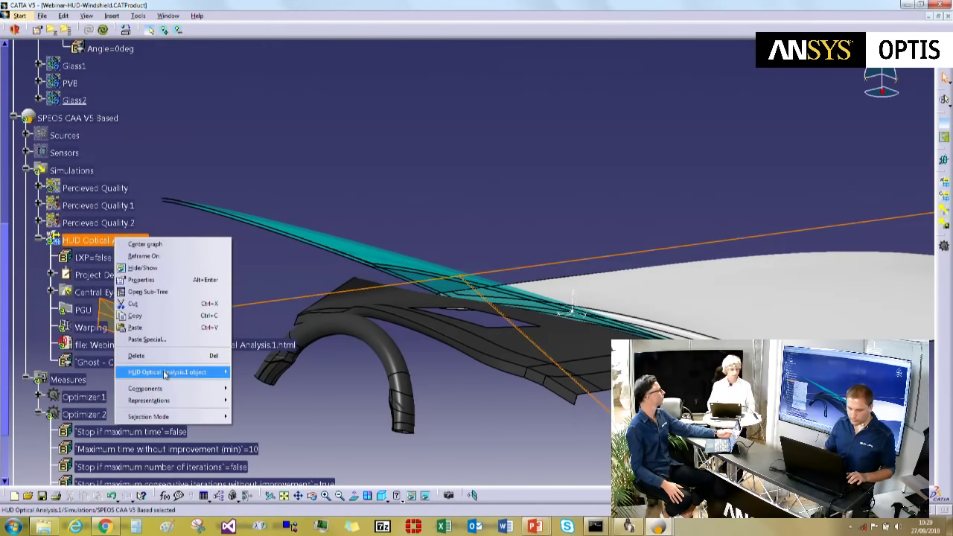
mouse_move(164, 374)
click(303, 413)
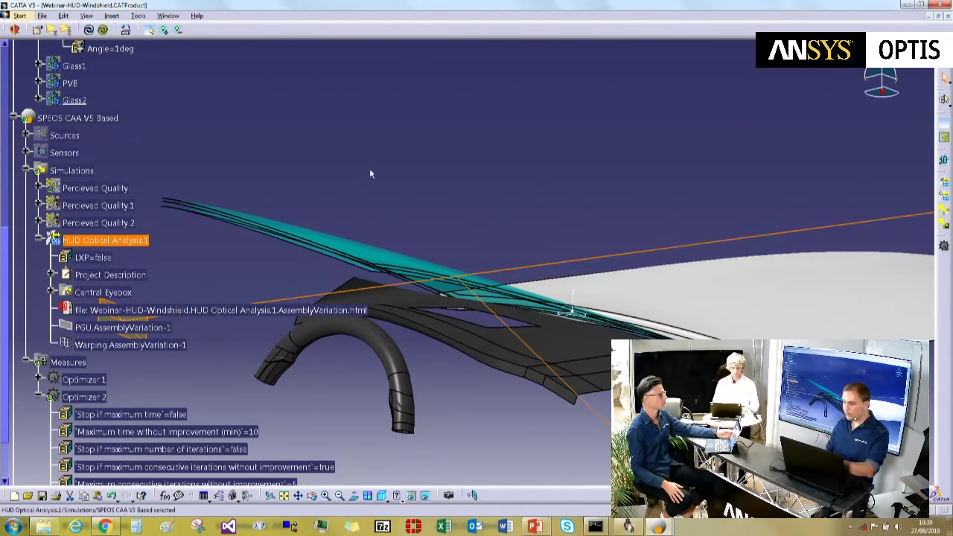
Step: Open the generated AssemblyVariation.html report in the browser and examine the overview of optical metrics per configuration
middle_drag(371, 171, 390, 215)
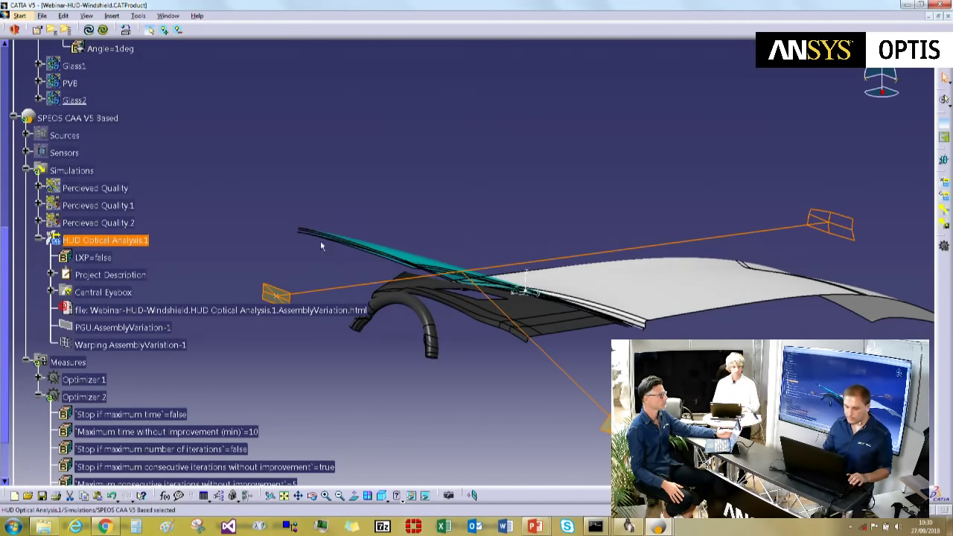
scroll(224, 262, down, 1)
double_click(199, 266)
scroll(365, 255, down, 3)
scroll(379, 254, down, 2)
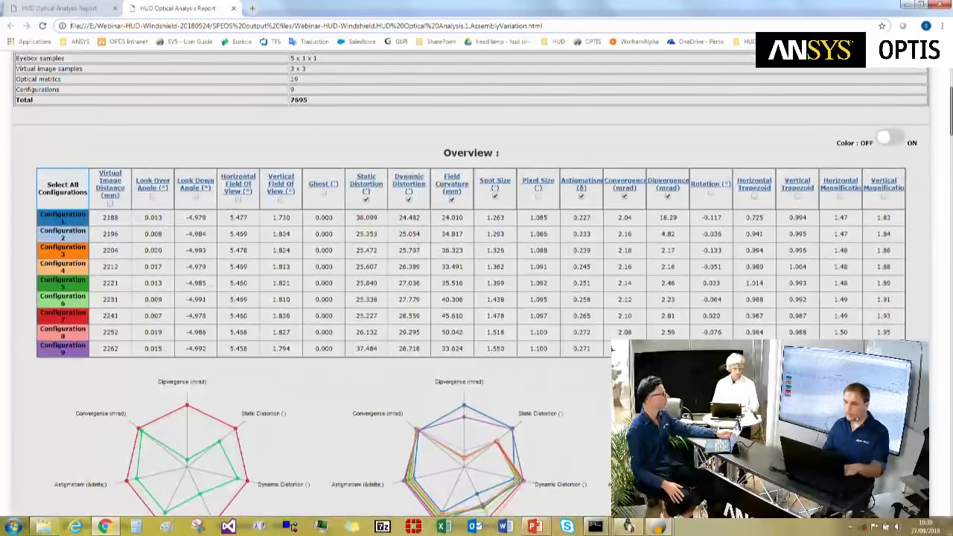
Step: Switch to the HOA_Assembly_tolerances_30cfg_9x3x9x5 report and examine its warping warnings and multi-configuration data
click(71, 8)
scroll(275, 206, down, 3)
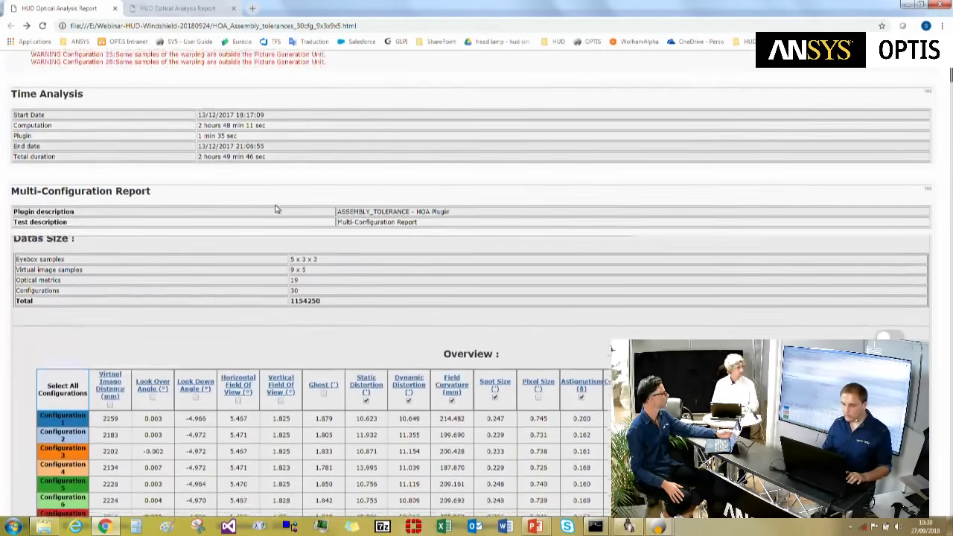
scroll(276, 216, up, 1)
scroll(281, 210, up, 1)
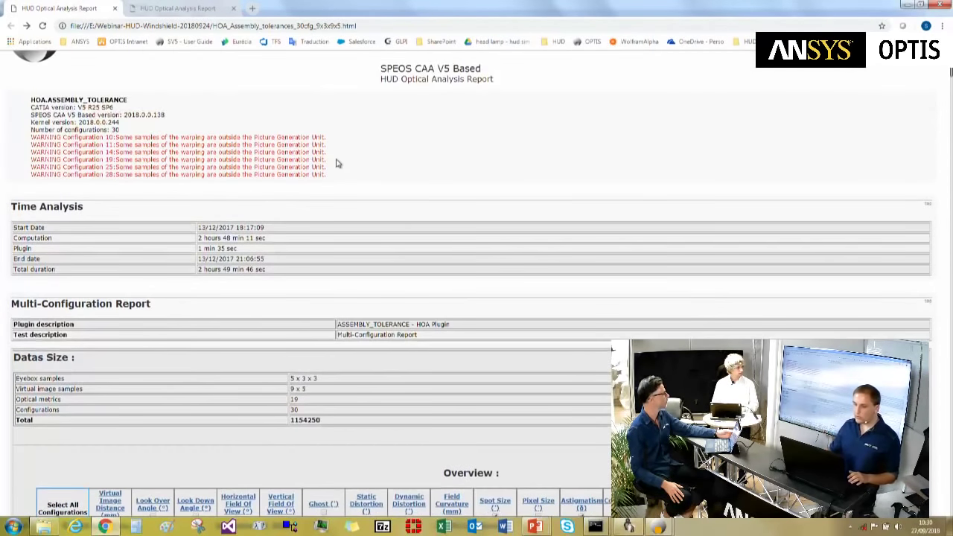
drag(344, 174, 2, 141)
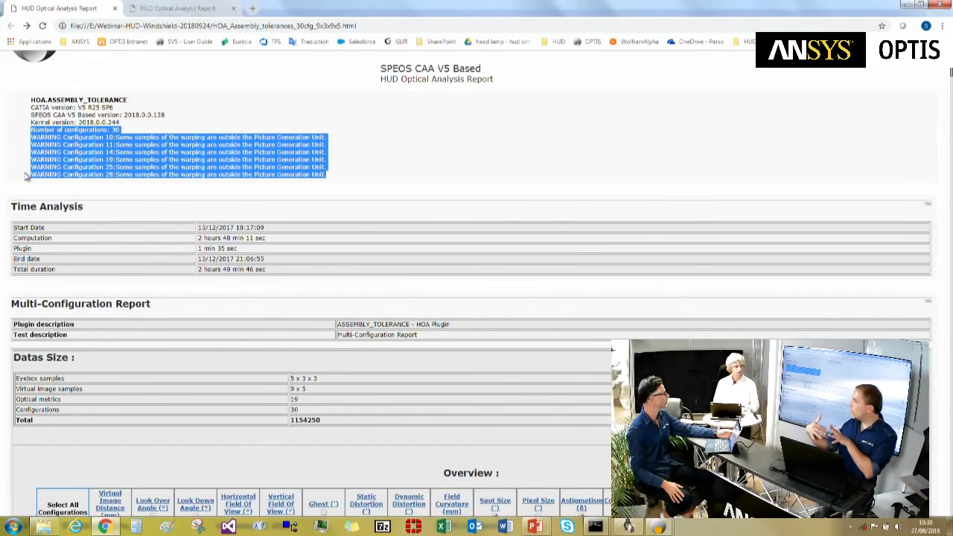
click(239, 132)
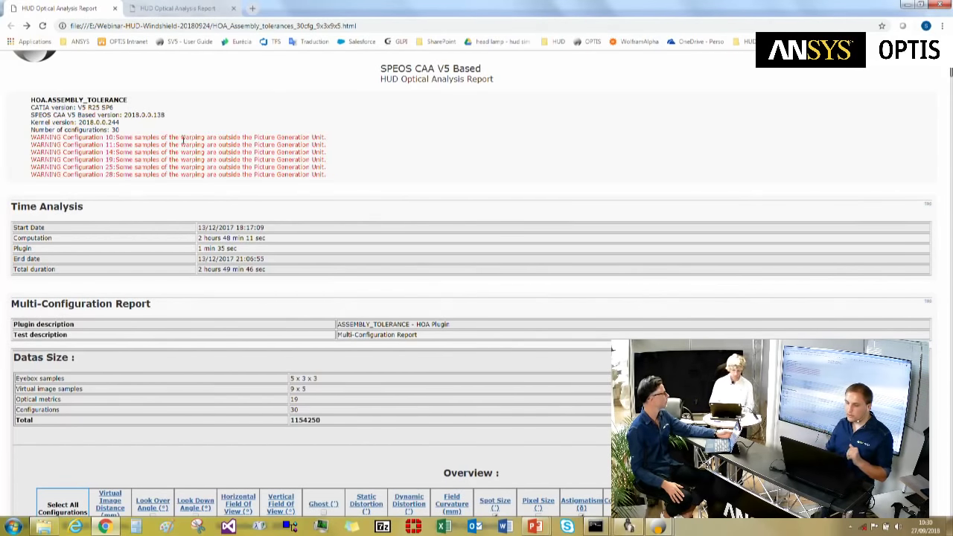
drag(180, 137, 350, 140)
click(355, 166)
scroll(361, 179, down, 2)
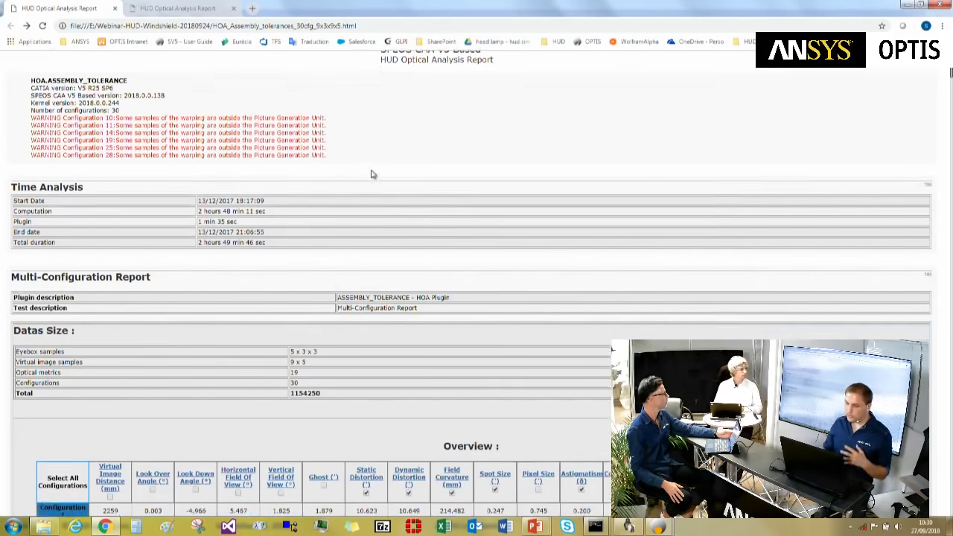
Step: Examine the report's data size figures for eyebox samples, virtual image samples, optical metrics and configurations, plus the total computation duration
scroll(365, 183, down, 3)
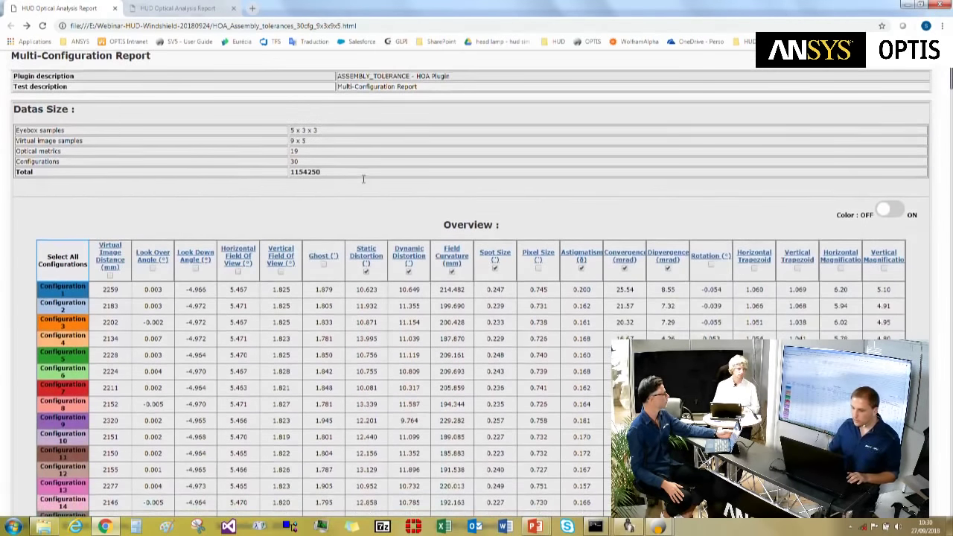
scroll(343, 175, up, 1)
scroll(343, 175, up, 1)
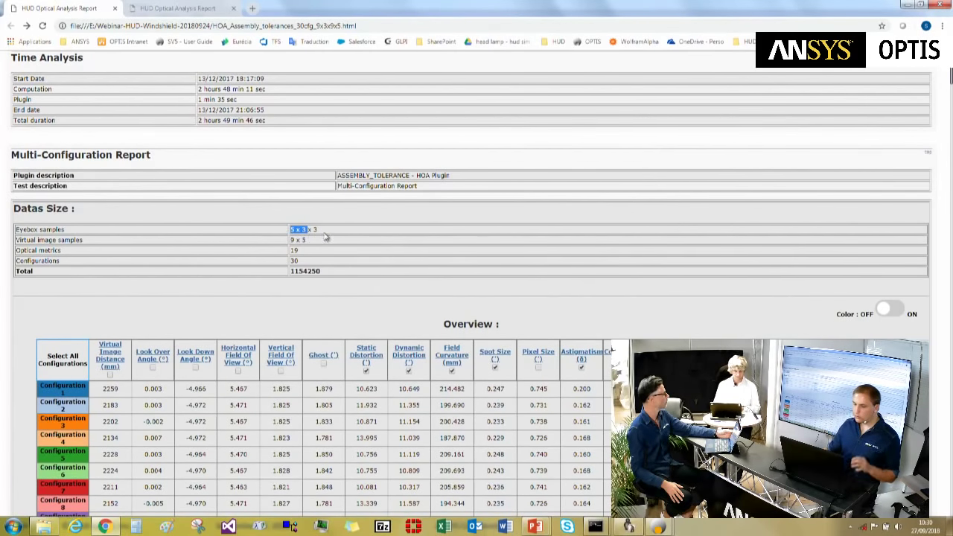
click(325, 231)
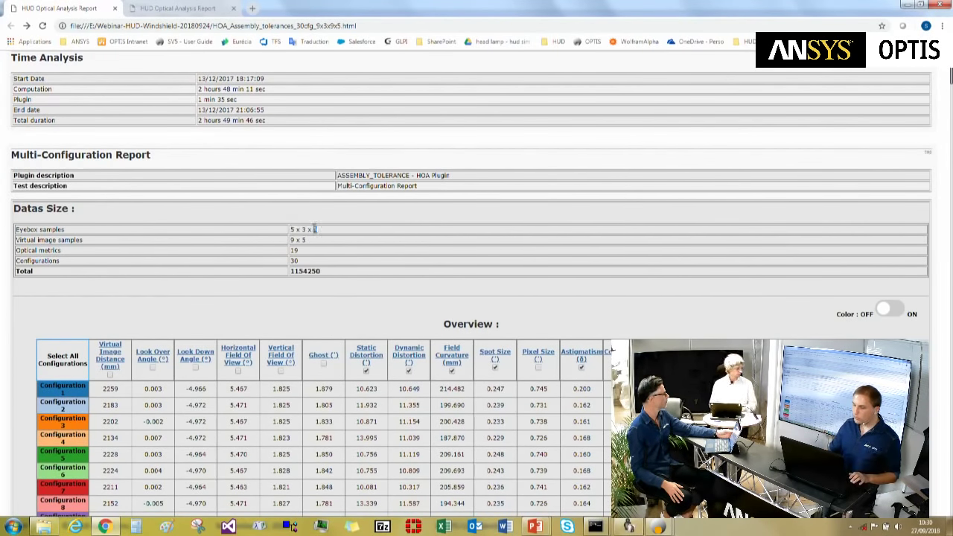
drag(313, 243, 271, 242)
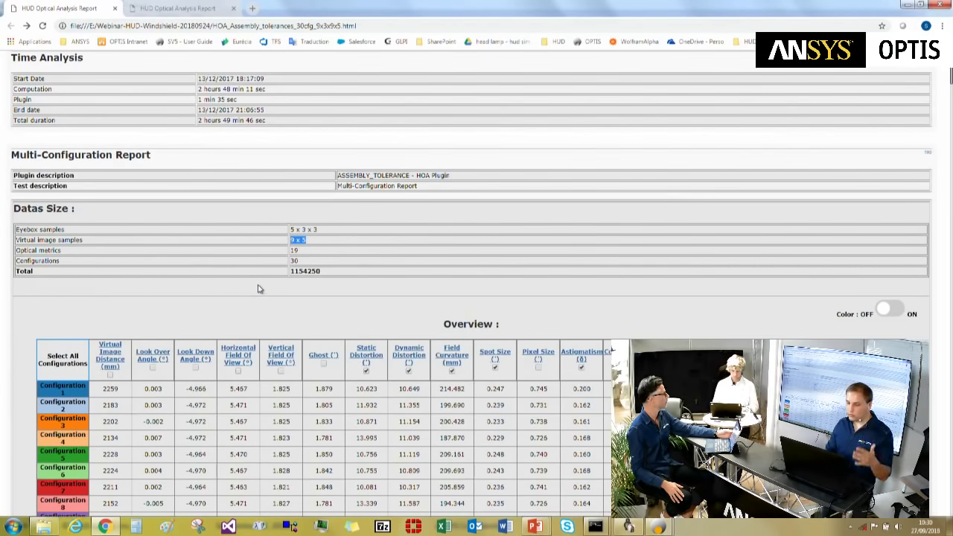
drag(304, 253, 280, 256)
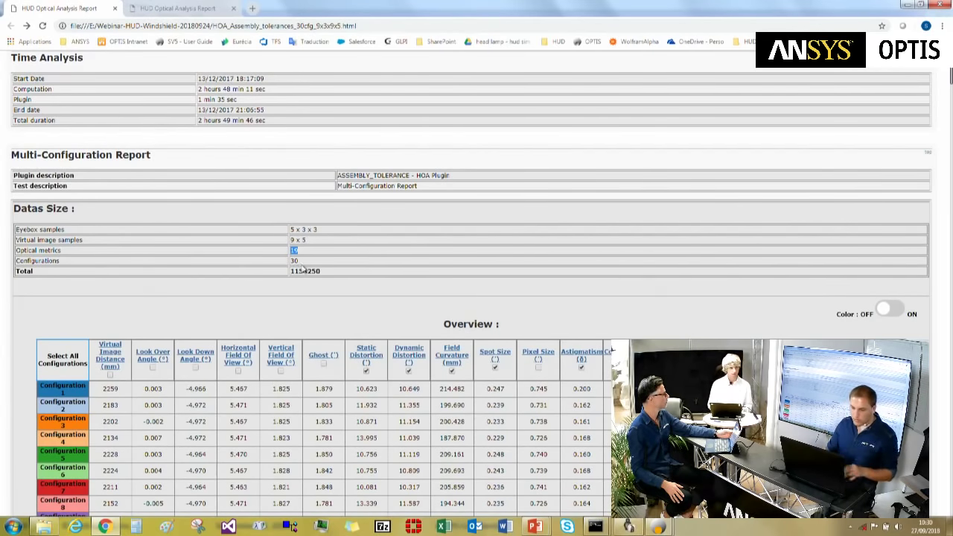
drag(300, 261, 286, 276)
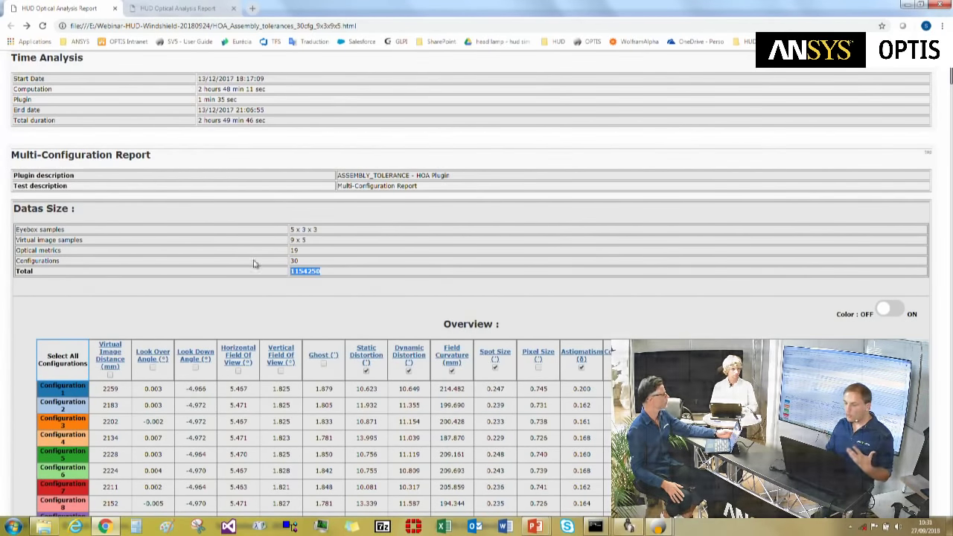
drag(267, 120, 198, 121)
click(401, 303)
Step: Review the multi-configuration overview table and turn on its color coding
scroll(400, 302, down, 4)
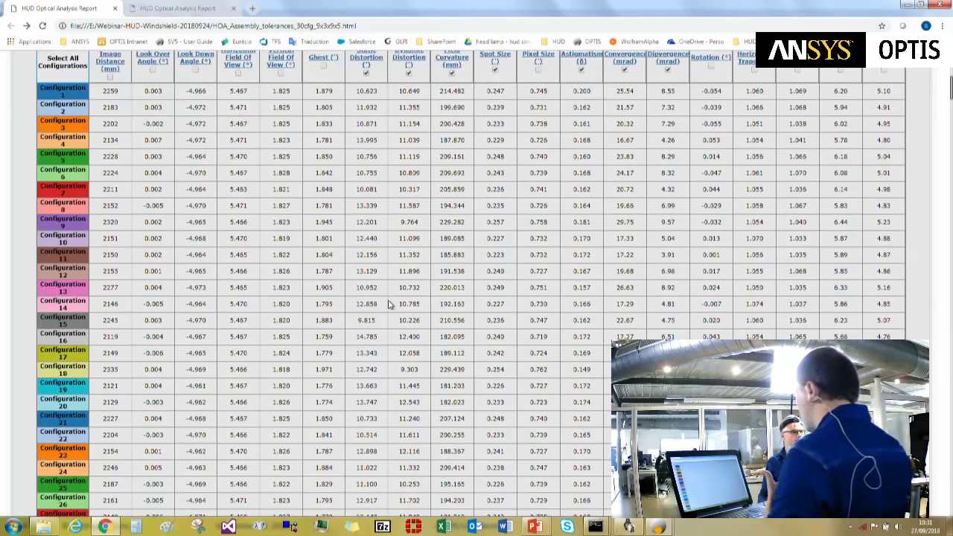
scroll(400, 291, up, 3)
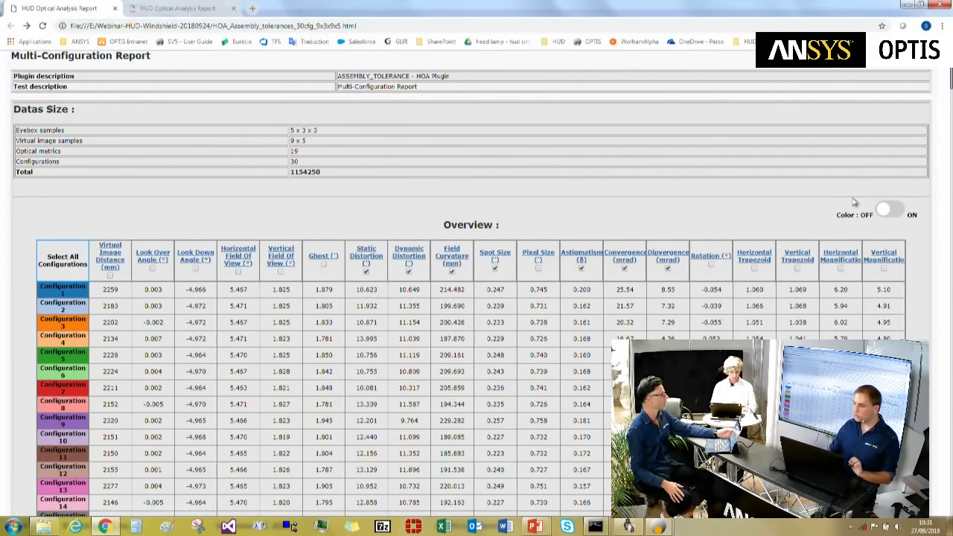
click(882, 211)
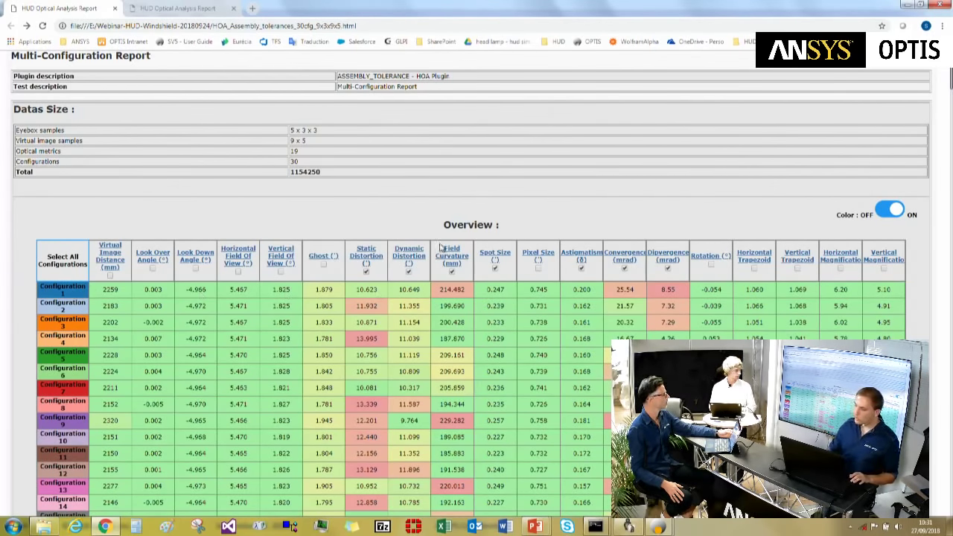
Step: Inspect Configuration 1's Field Curvature details for the upper eyebox, viewing the virtual image values at -65.00/25.00 mm and 65.00/25.00 mm
click(469, 293)
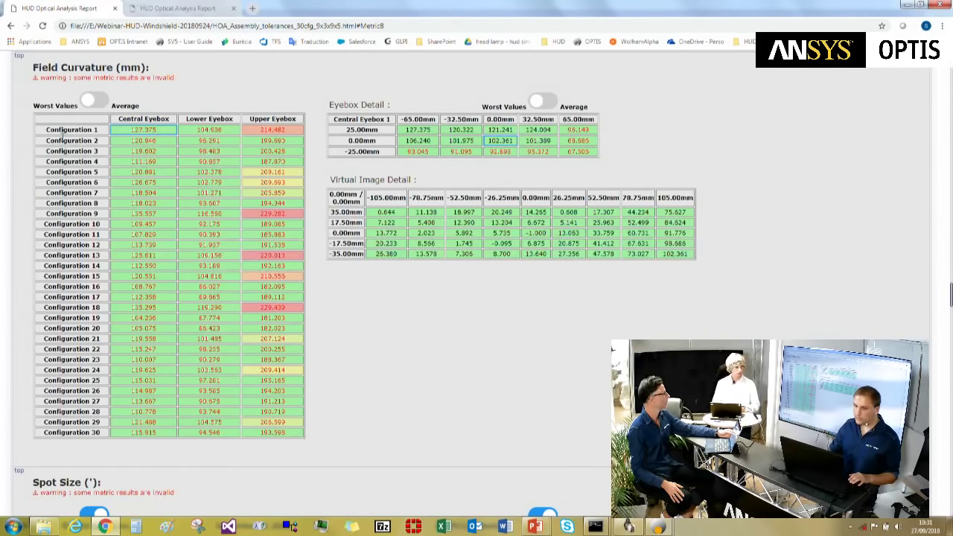
click(296, 131)
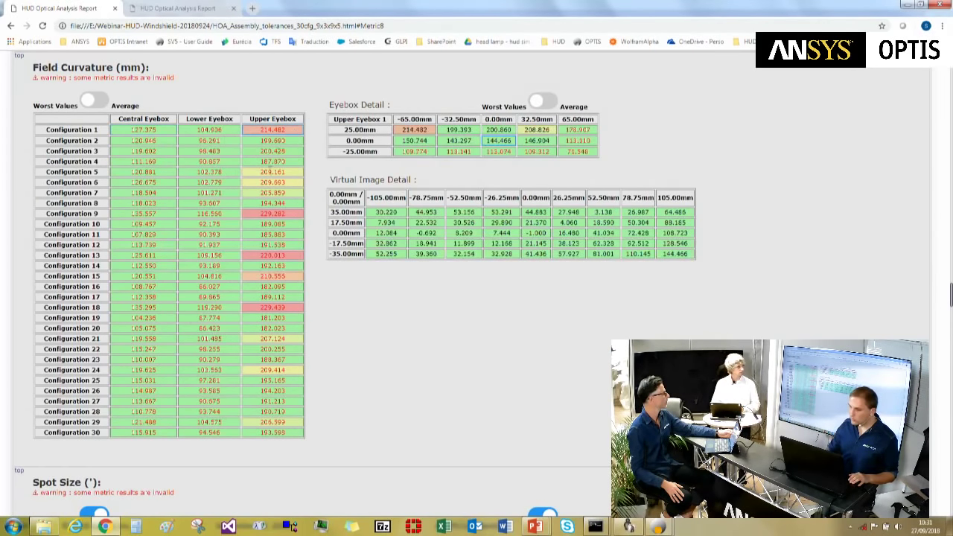
click(414, 130)
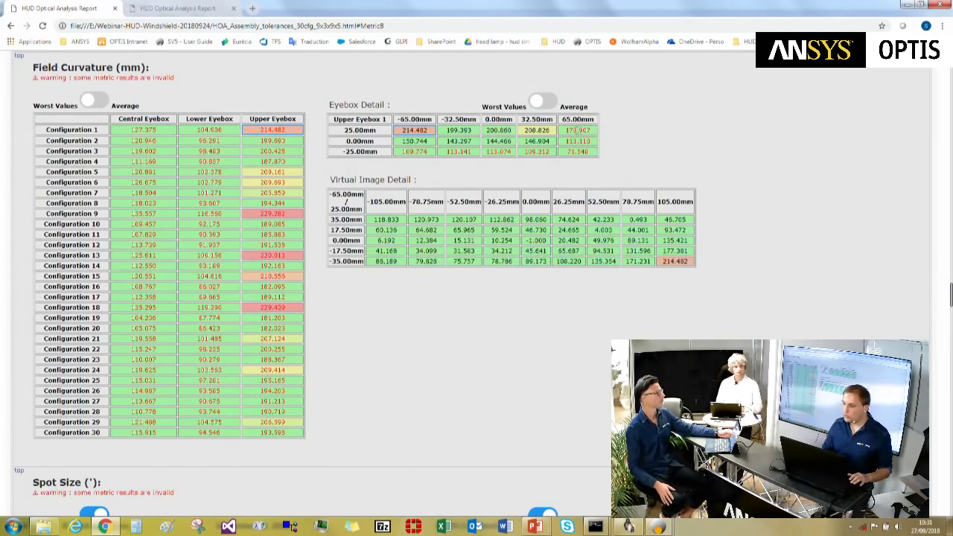
click(579, 131)
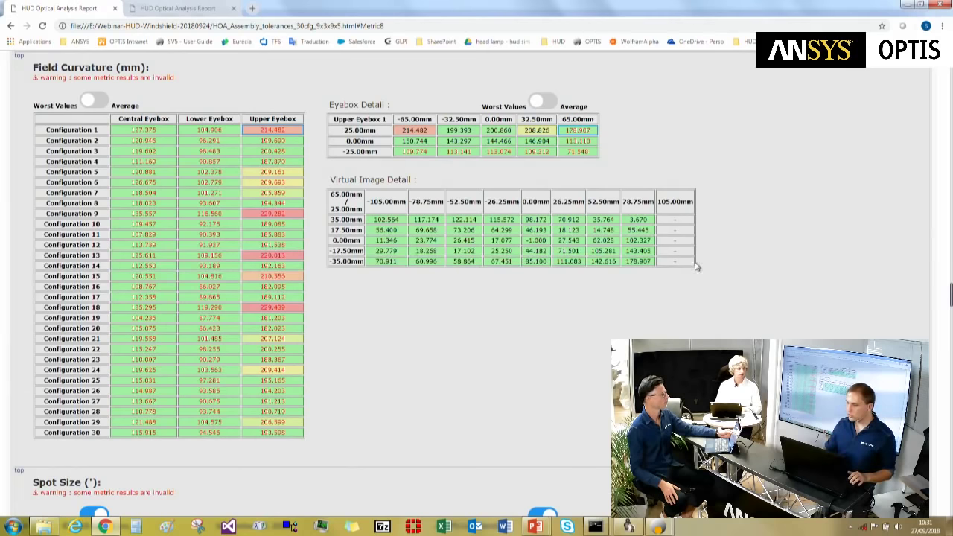
Step: Return to the color-coded overview and examine the last configurations and the radar charts below the table
scroll(231, 125, up, 1)
scroll(820, 216, up, 2)
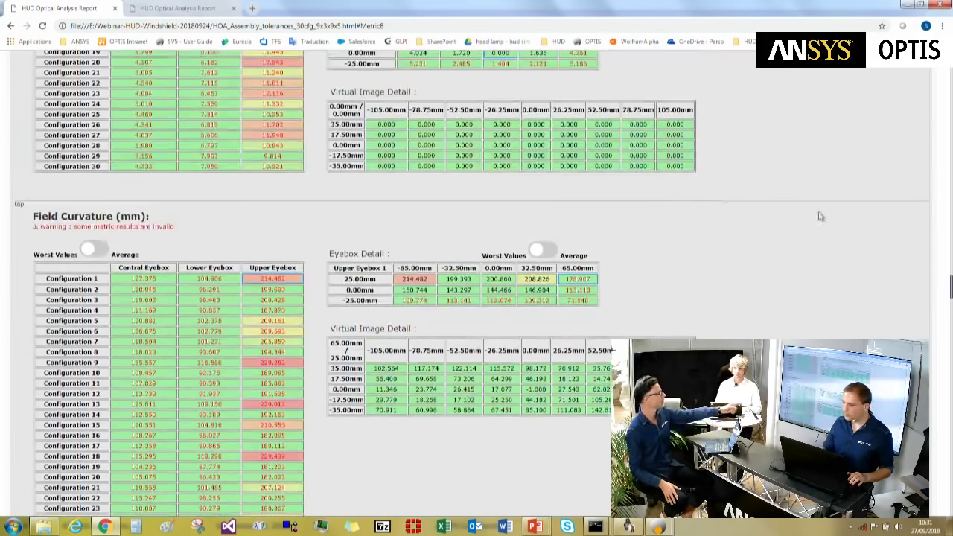
drag(951, 289, 943, 103)
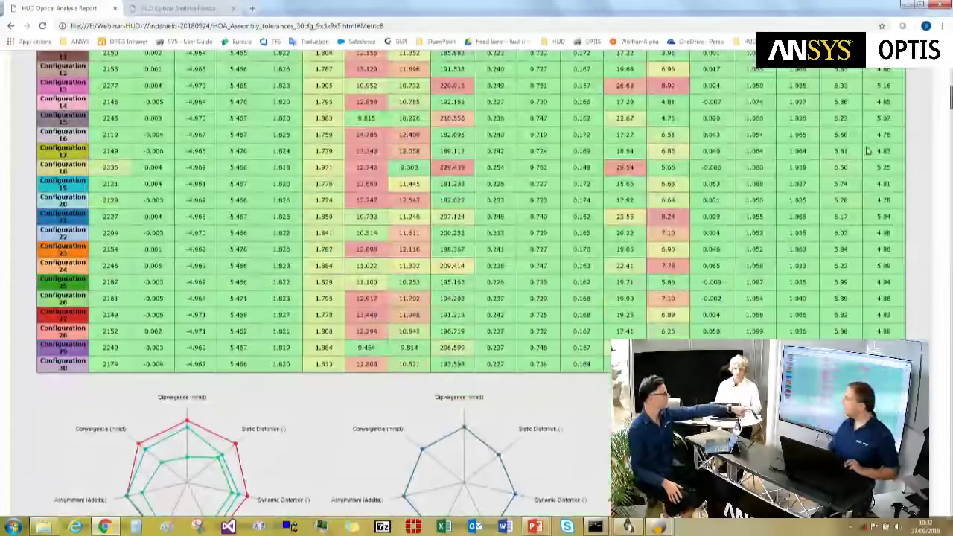
scroll(288, 381, down, 2)
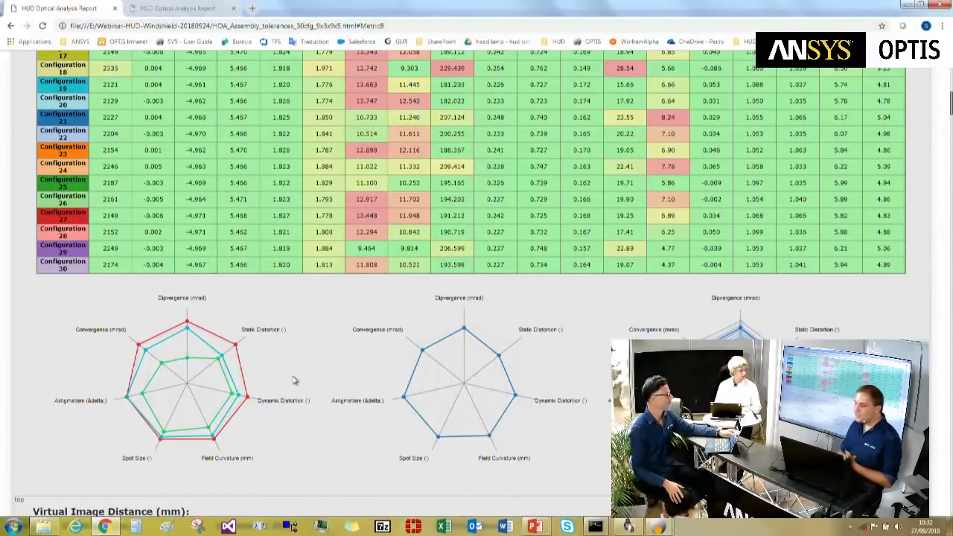